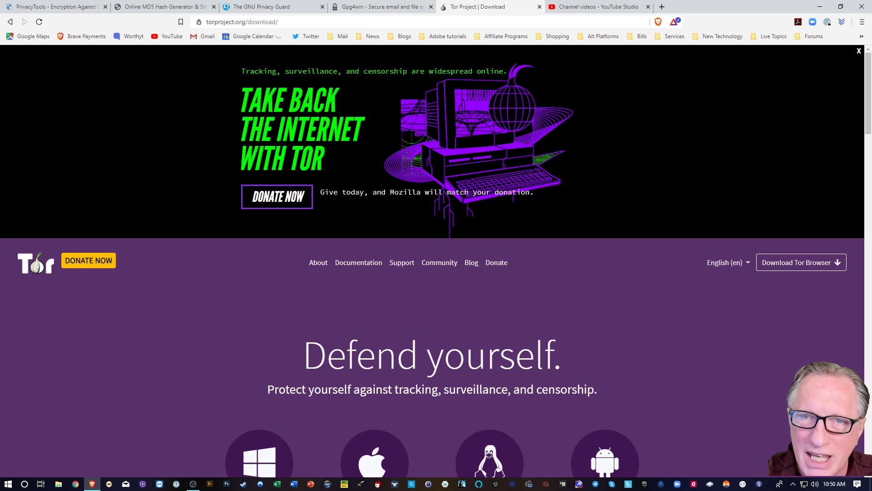
# - Hide the Brave window on the Tor download page with Win+D to show the desktop
pyautogui.press('super+d')
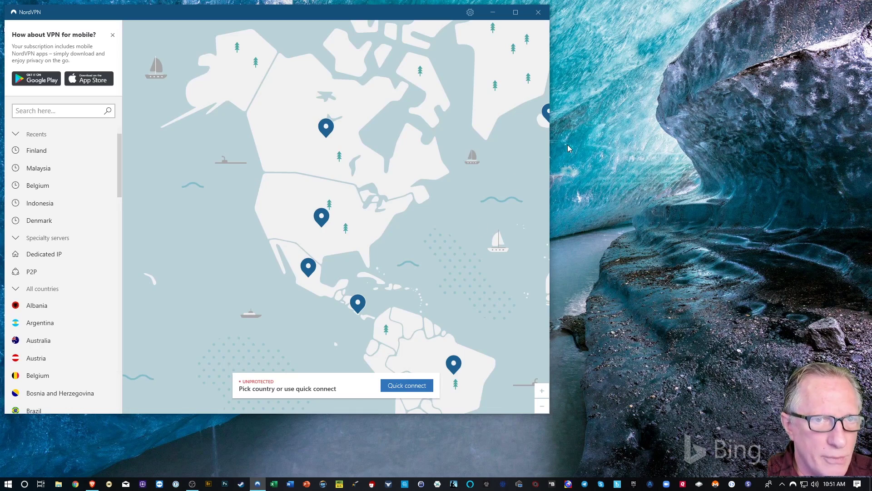
# - Drag the unprotected NordVPN window further onto the desktop
pyautogui.moveTo(262, 12); pyautogui.dragTo(362, 28)
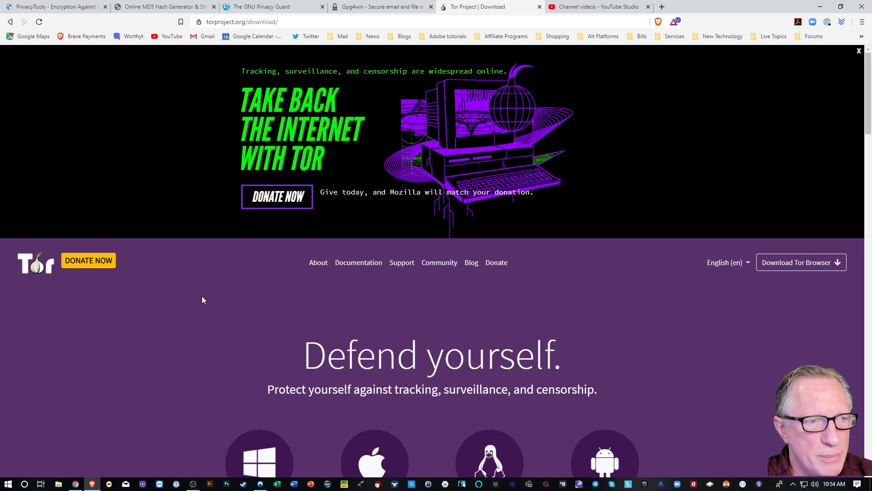
# - Download the Windows Tor Browser installer (torbrowser-install-win64-9.0.1) from the download page
pyautogui.scroll(-3, 202, 300)
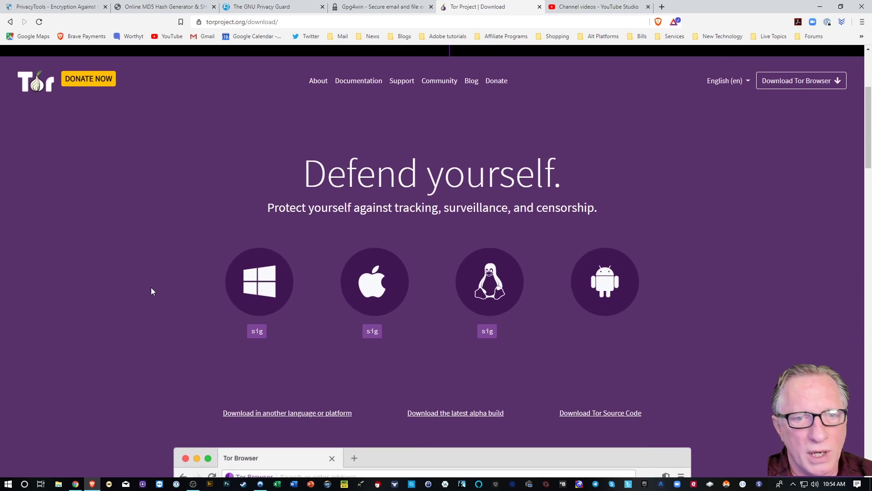
pyautogui.scroll(-3, 152, 289)
pyautogui.scroll(2, 153, 281)
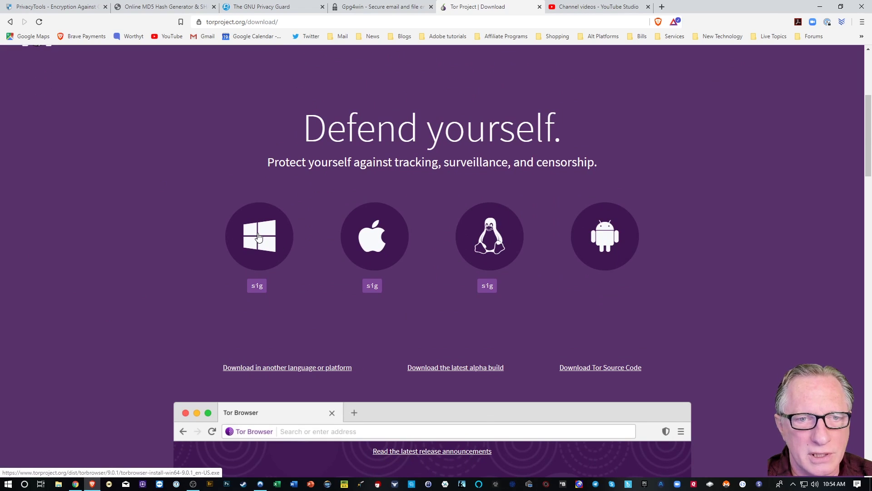
pyautogui.click(275, 236)
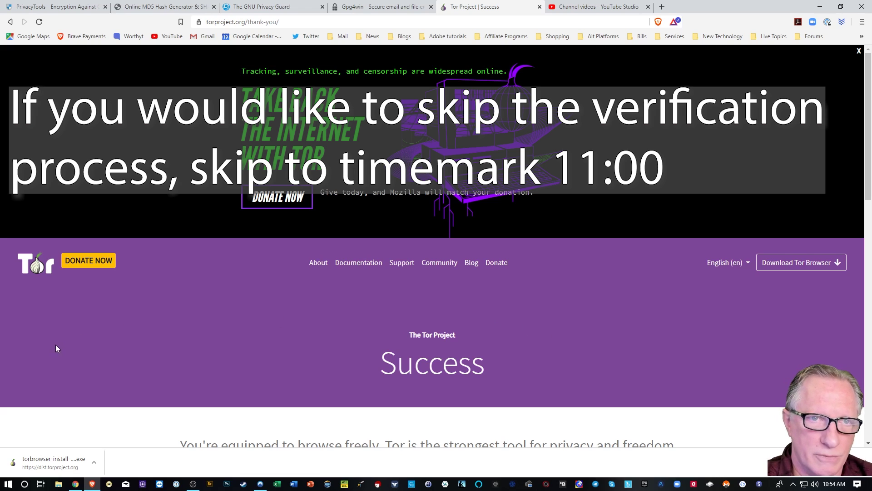
# - View the Windows installer's PGP signature, then return to the download page
pyautogui.click(10, 22)
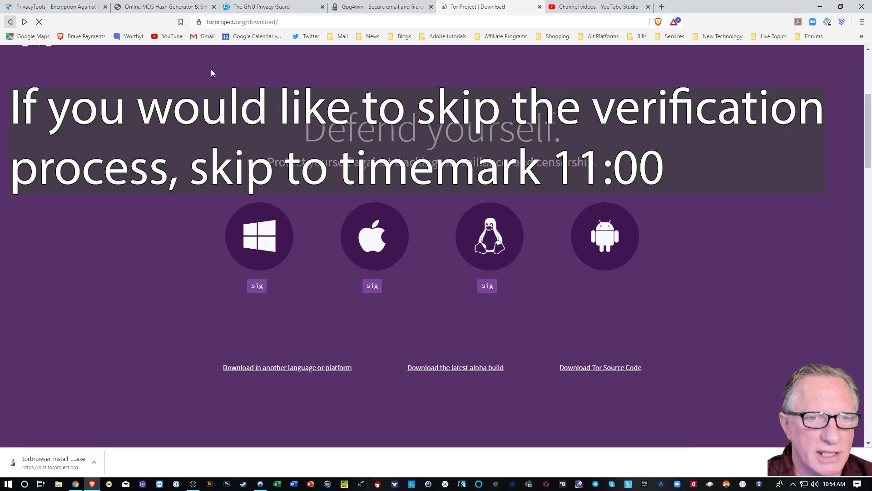
pyautogui.click(254, 290)
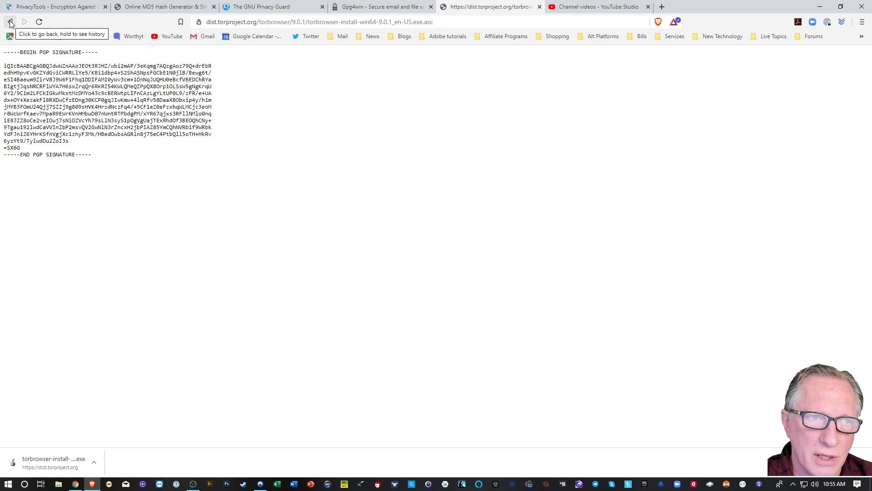
pyautogui.click(10, 21)
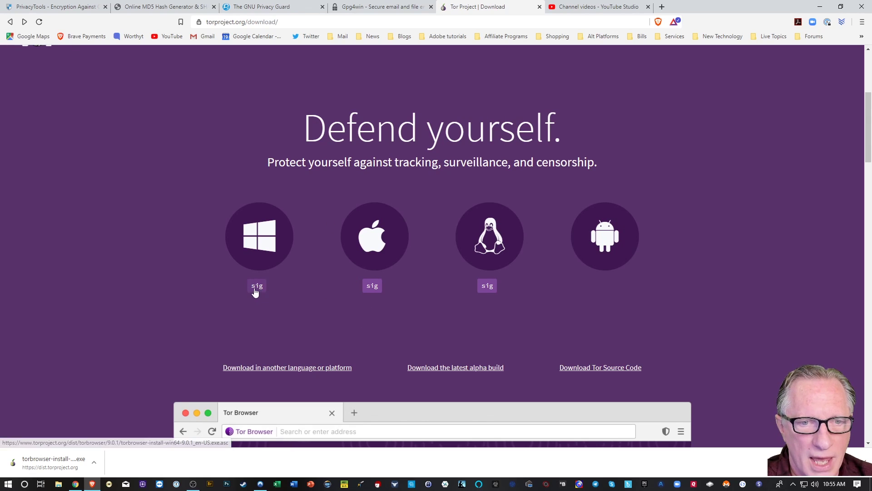
# - Save the Windows signature (.asc) file into Downloads via Save link as
pyautogui.rightClick(256, 286)
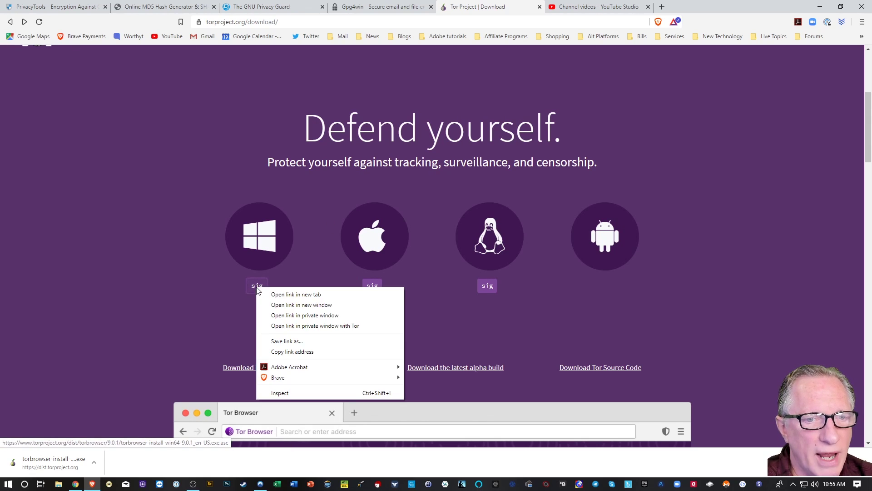
pyautogui.click(314, 342)
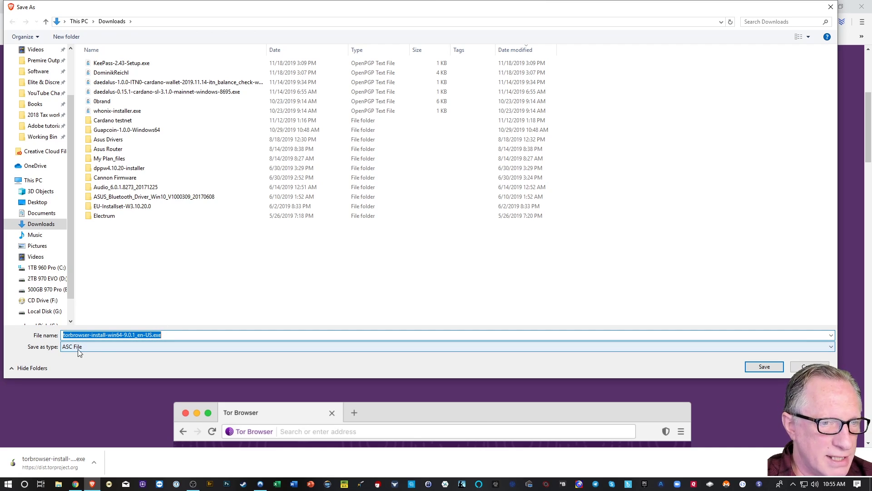
pyautogui.click(763, 366)
# - Read through the 'How can I verify Tor Browser's signature?' guide, then switch to the GnuPG tab
pyautogui.scroll(-5, 137, 269)
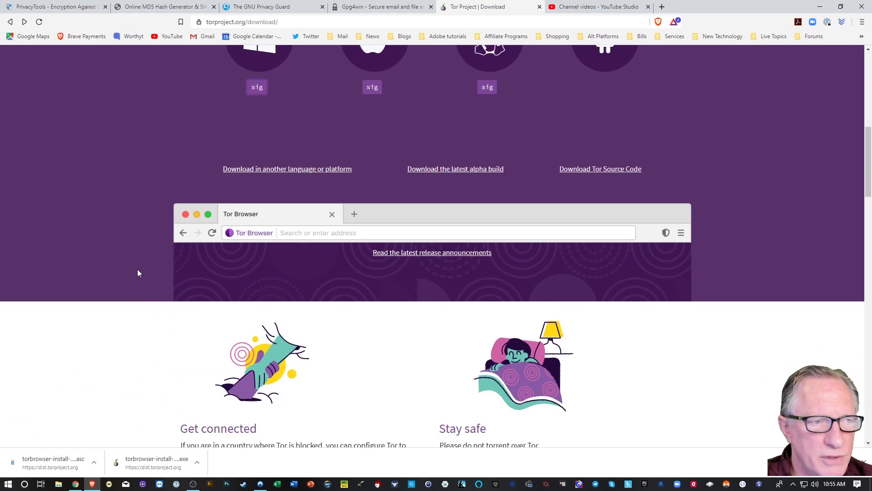
pyautogui.scroll(-8, 137, 269)
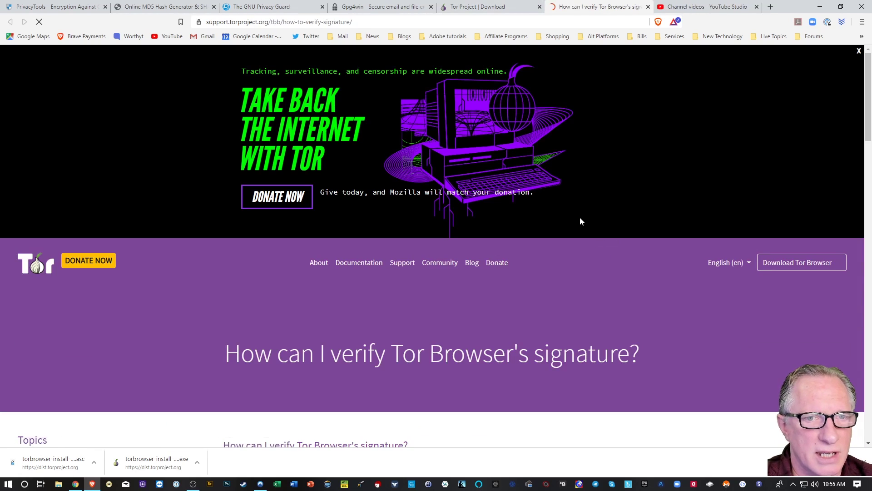
pyautogui.scroll(-2, 598, 291)
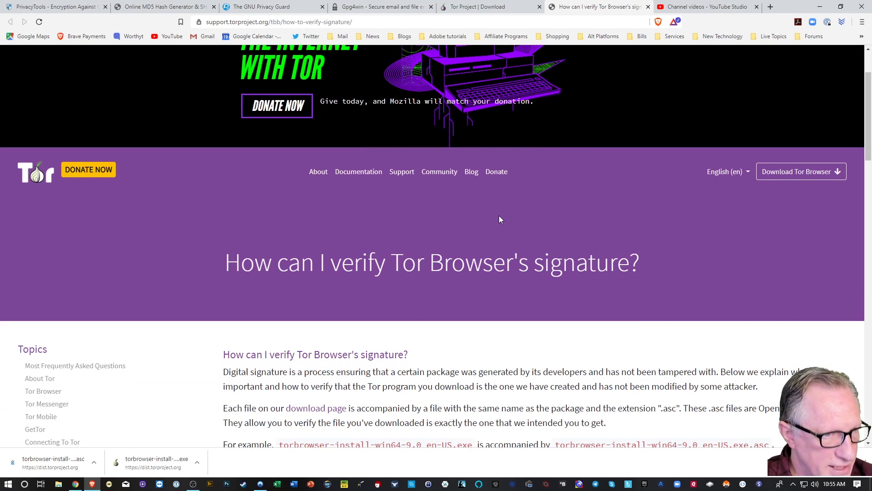
pyautogui.scroll(-5, 498, 219)
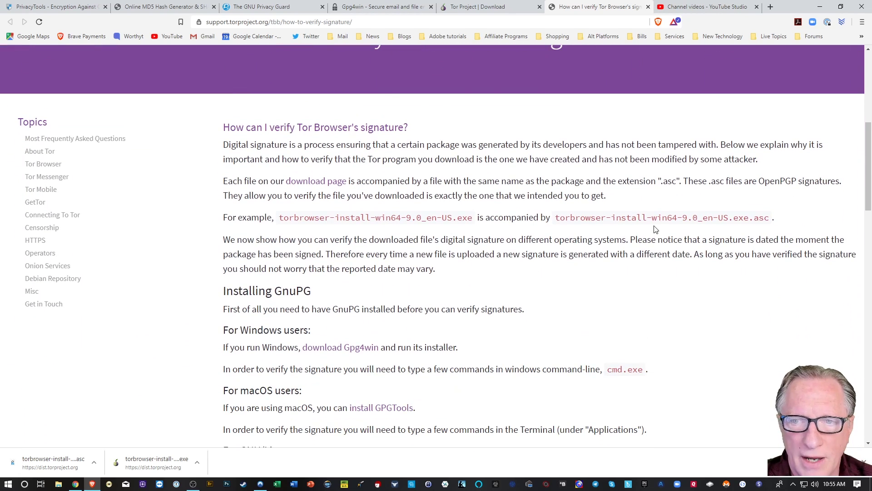
pyautogui.scroll(-2, 475, 288)
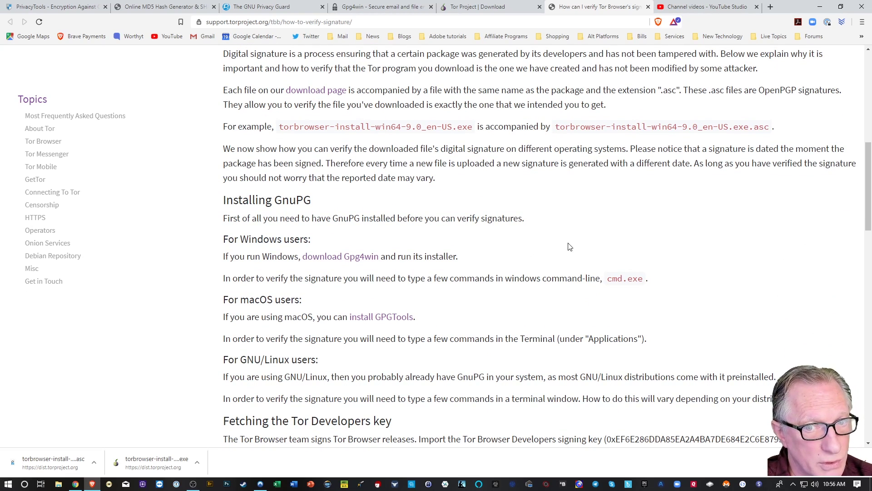
pyautogui.scroll(-3, 577, 278)
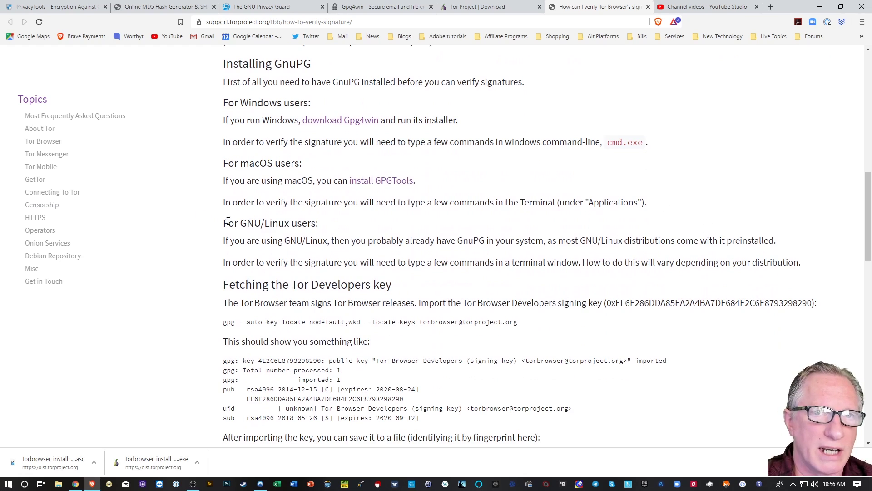
pyautogui.hotkey('ctrl', '3')
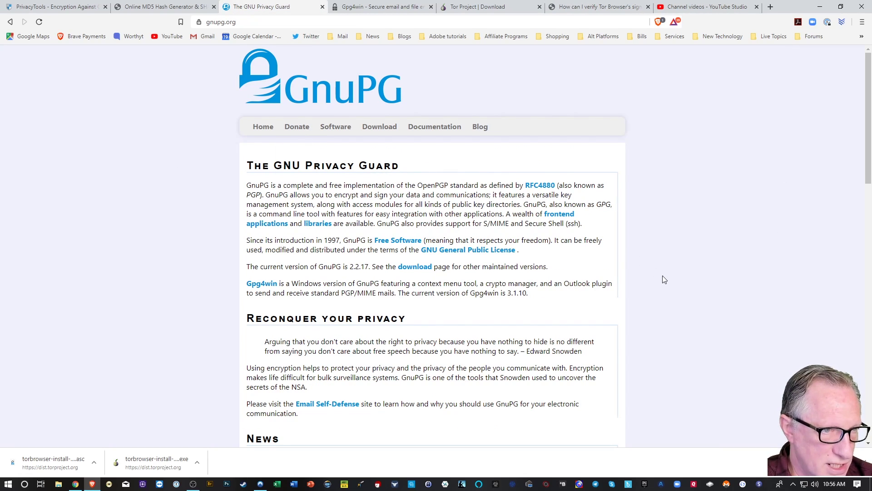
# - Select the gnupg.org address, then switch to the gpg4win.org tab offering Gpg4win 3.1.10
pyautogui.hotkey('ctrl', 'l')
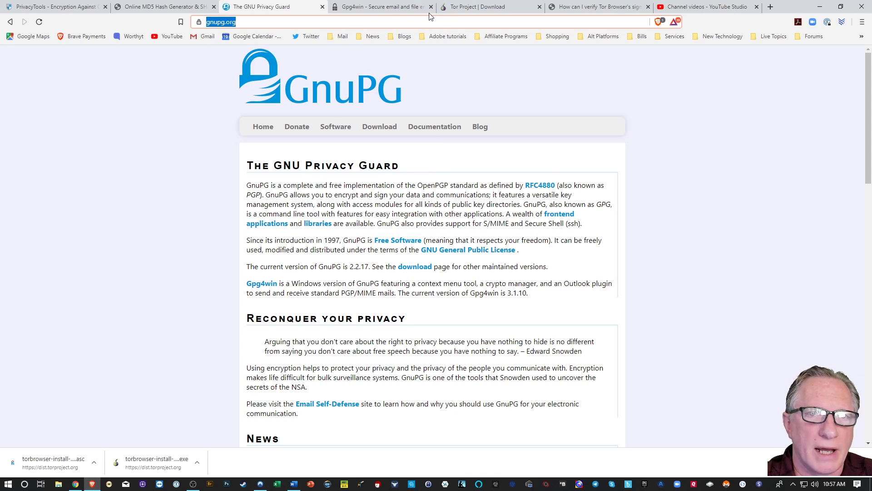
pyautogui.click(373, 7)
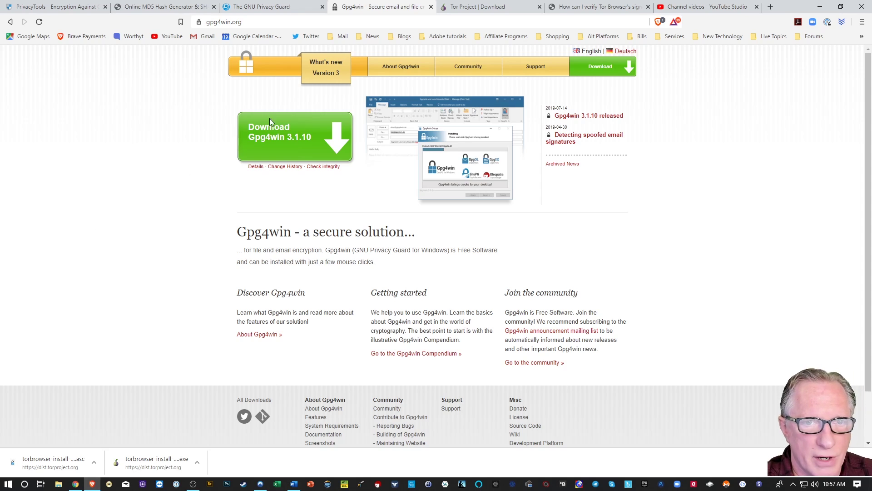
# - Download the Gpg4win 3.1.10 installer with the donation set to $0
pyautogui.click(303, 140)
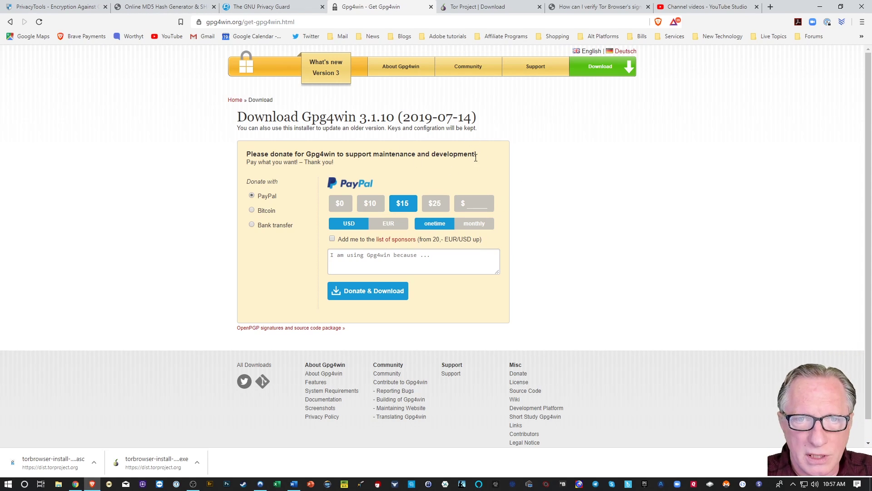
pyautogui.click(337, 206)
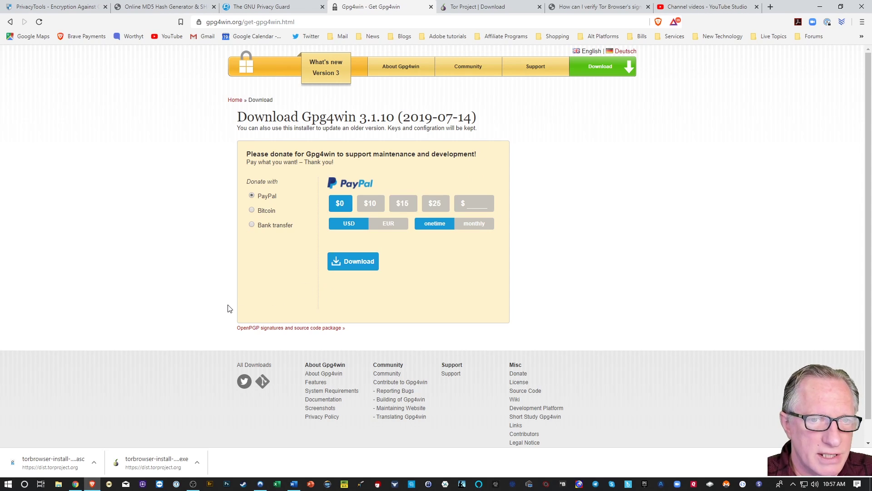
pyautogui.click(353, 270)
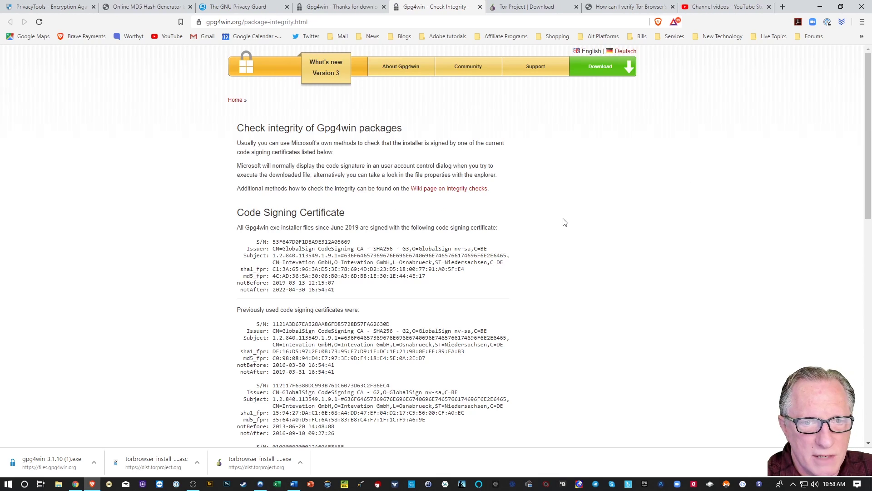
# - Copy the published SHA256 checksum of gpg4win-3.1.10.exe and go to the OnlineMD5 tab
pyautogui.scroll(-6, 565, 221)
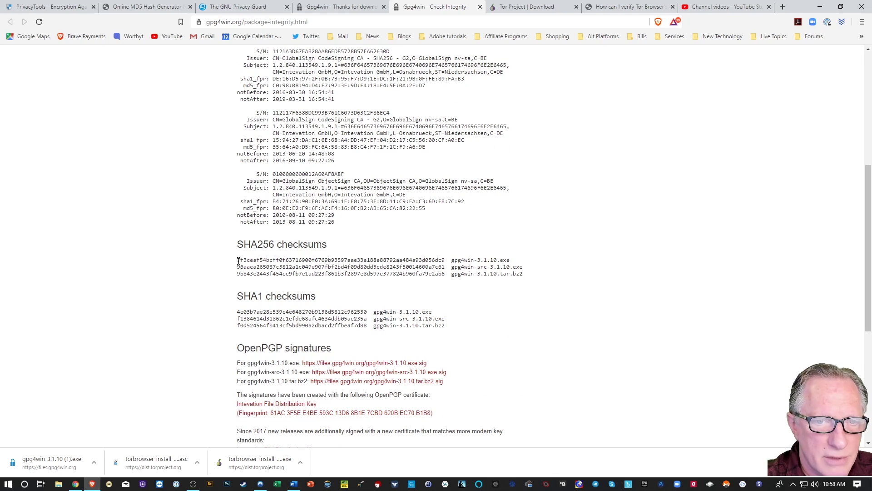
pyautogui.moveTo(238, 260); pyautogui.dragTo(433, 262)
pyautogui.rightClick(445, 259)
pyautogui.click(483, 268)
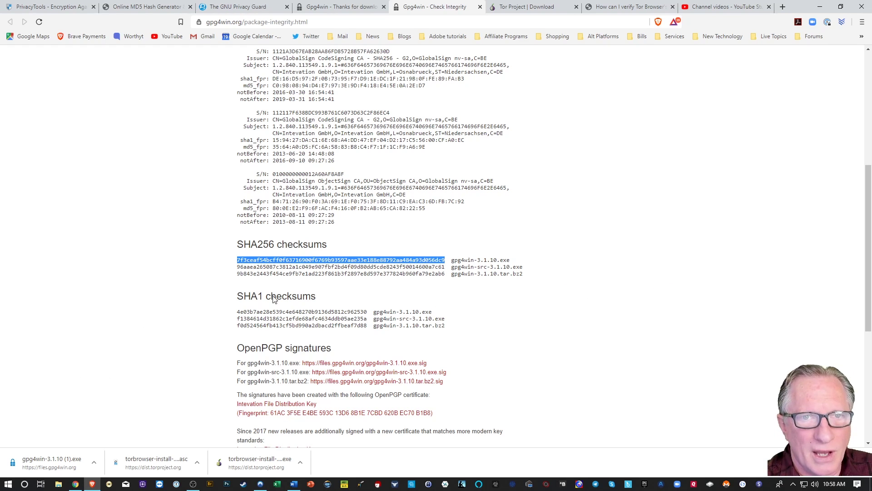
pyautogui.click(142, 8)
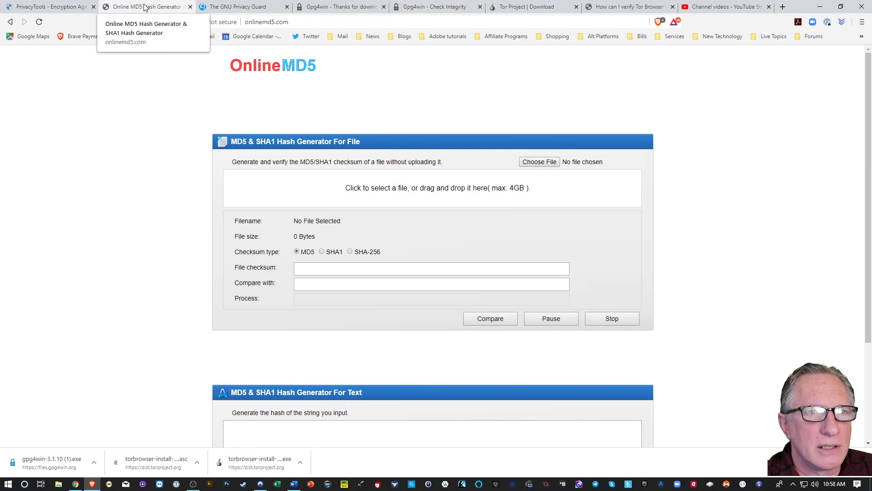
# - Load gpg4win-3.1.10 (1).exe into OnlineMD5 and compute its SHA-256 hash
pyautogui.click(536, 163)
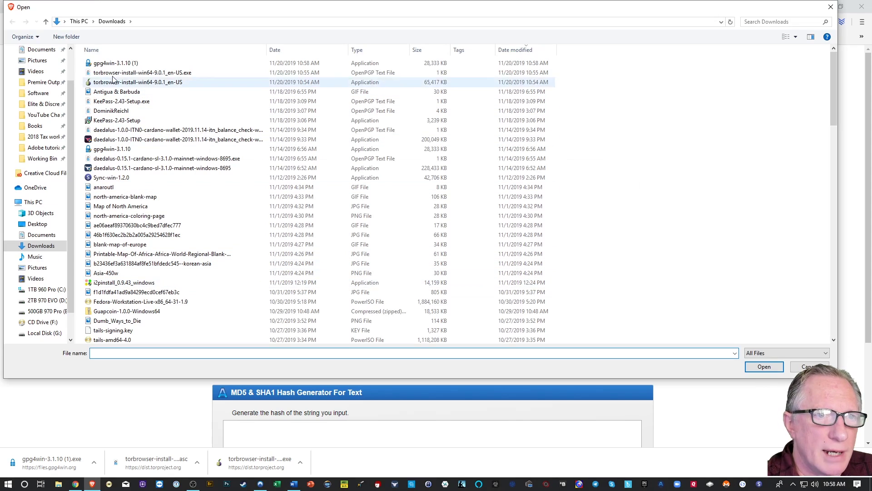
pyautogui.click(192, 63)
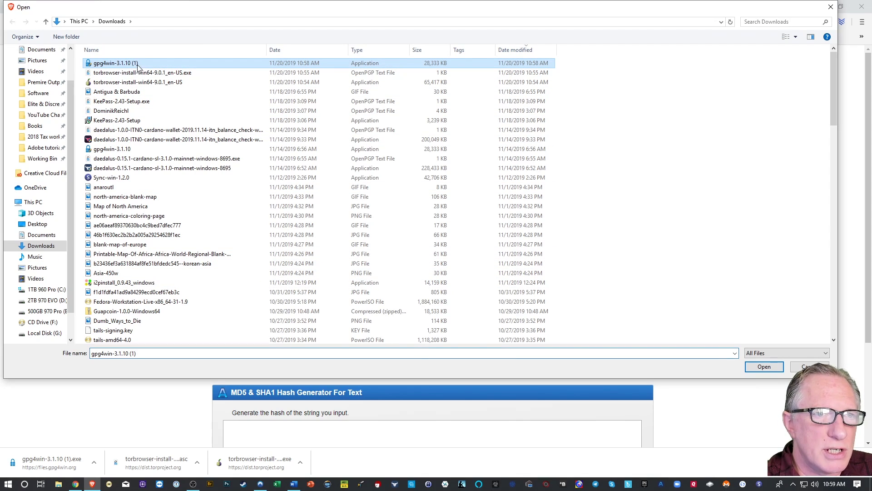
pyautogui.click(764, 366)
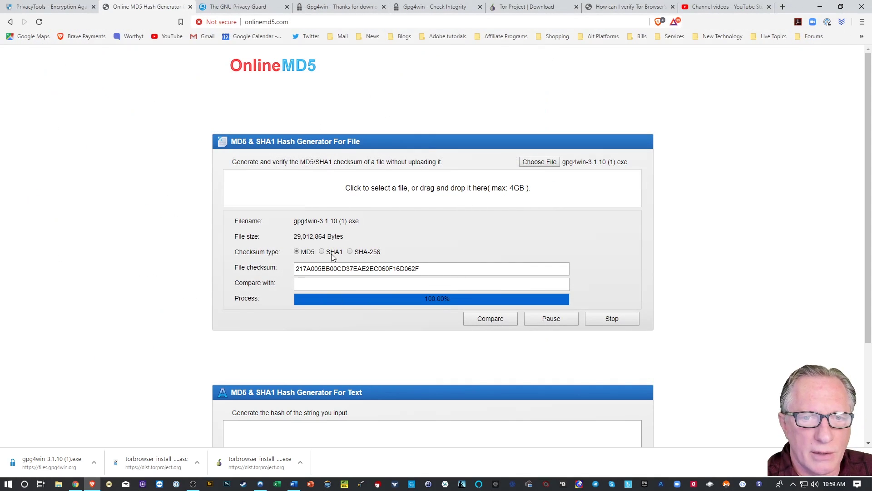
pyautogui.click(350, 252)
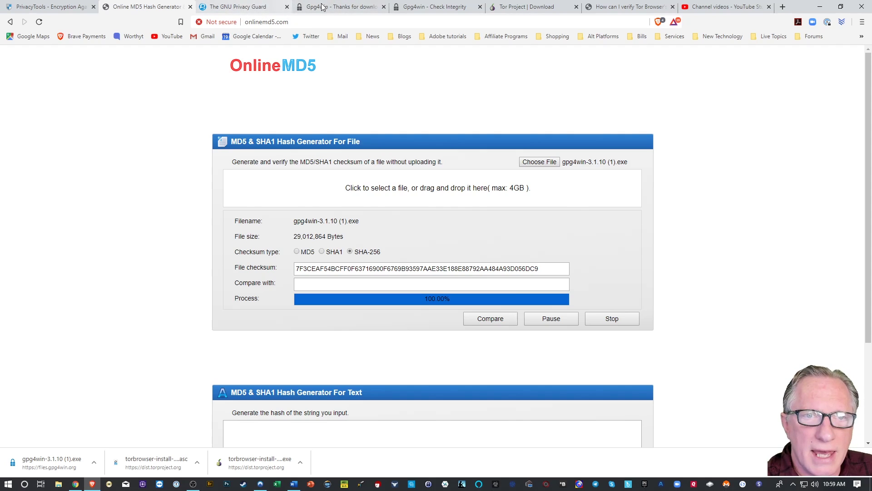
# - Paste the published SHA-256 checksum into Compare with and confirm the hashes match
pyautogui.click(429, 7)
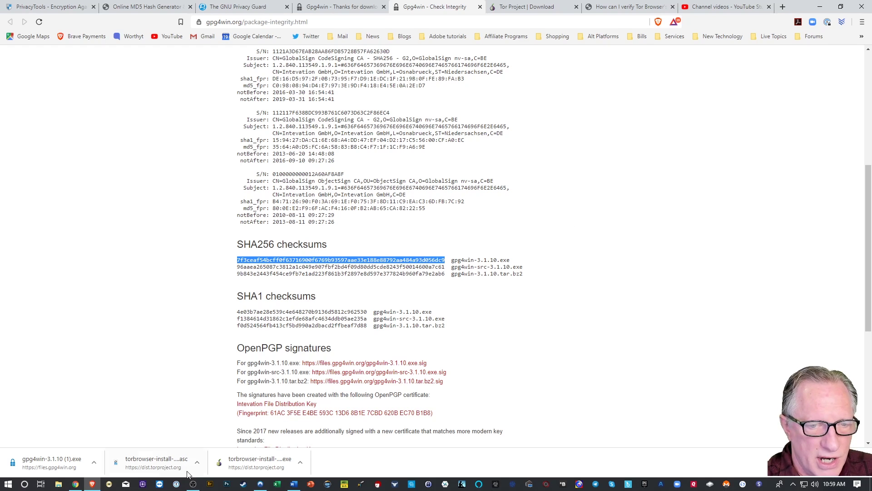
pyautogui.click(143, 7)
pyautogui.click(304, 284)
pyautogui.rightClick(303, 284)
pyautogui.click(327, 322)
pyautogui.click(496, 323)
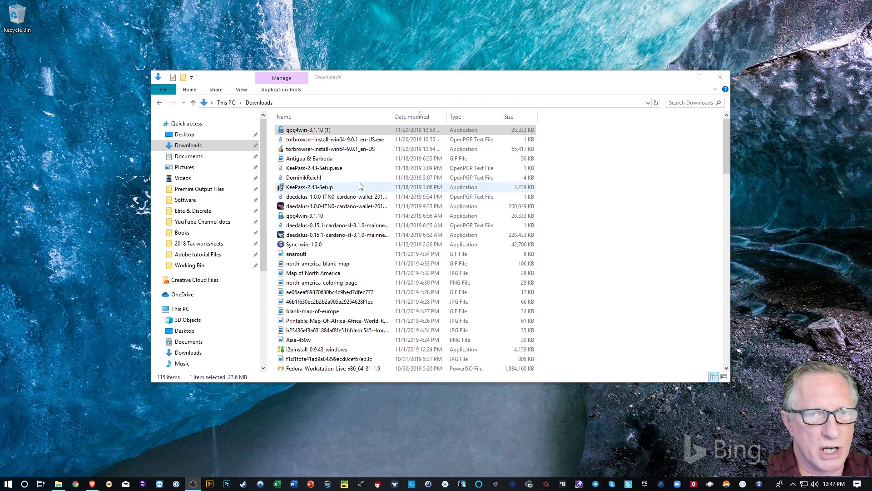
# - Run the gpg4win-3.1.10 (1) installer with the default location and finish the setup
pyautogui.click(325, 131)
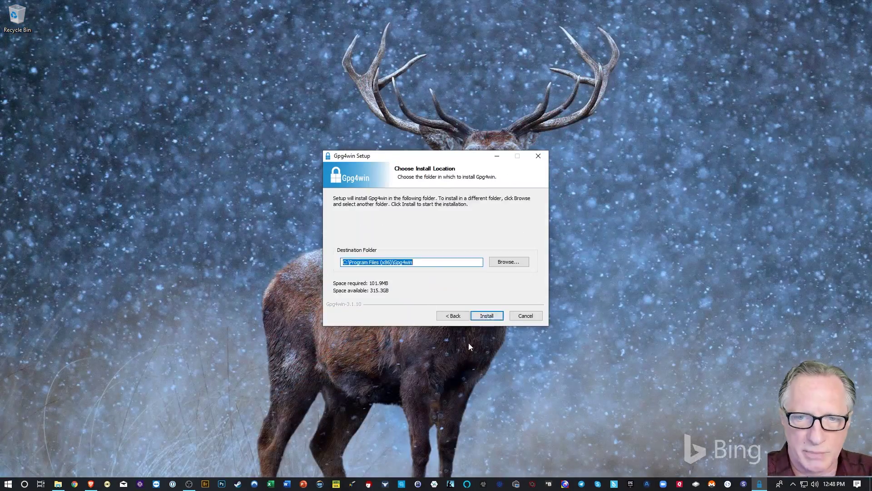
pyautogui.press('Return')
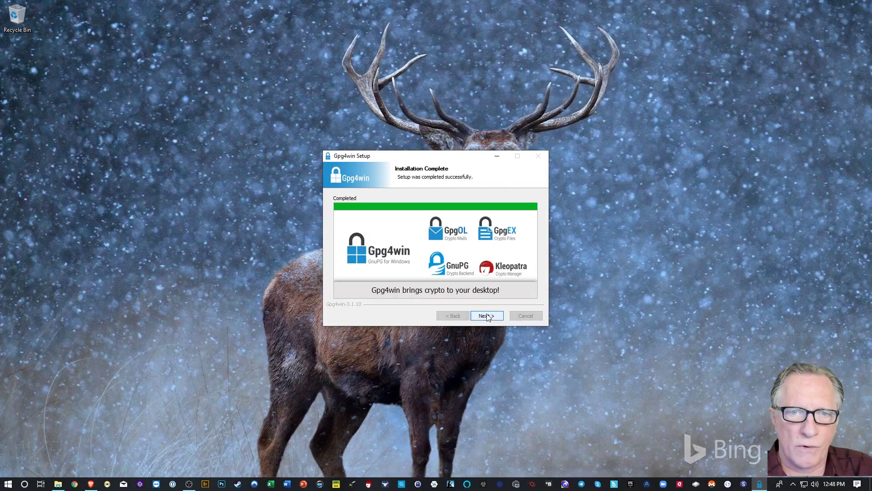
pyautogui.click(485, 316)
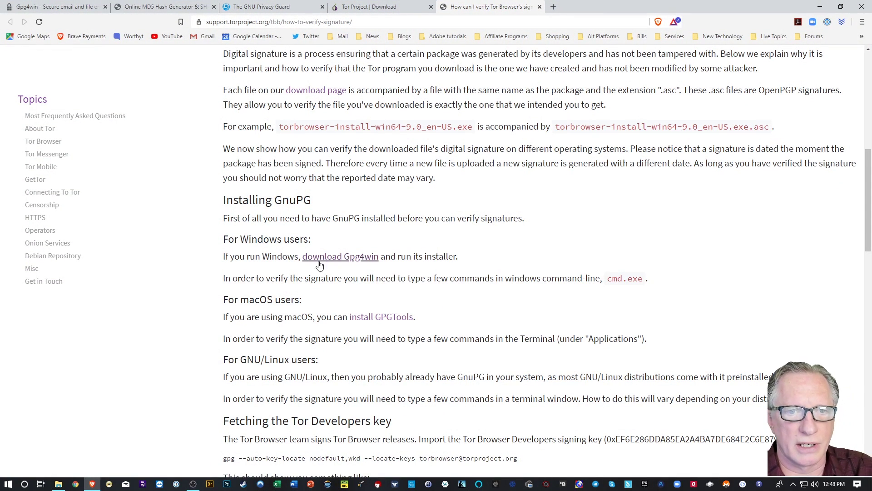
# - Scroll the signature guide to 'Fetching the Tor Developers key' and launch Kleopatra
pyautogui.scroll(-3, 523, 236)
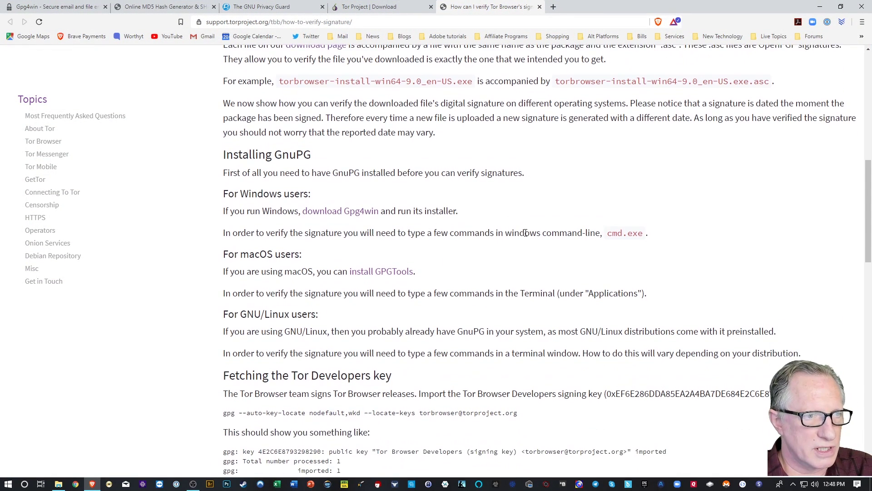
pyautogui.scroll(-4, 523, 231)
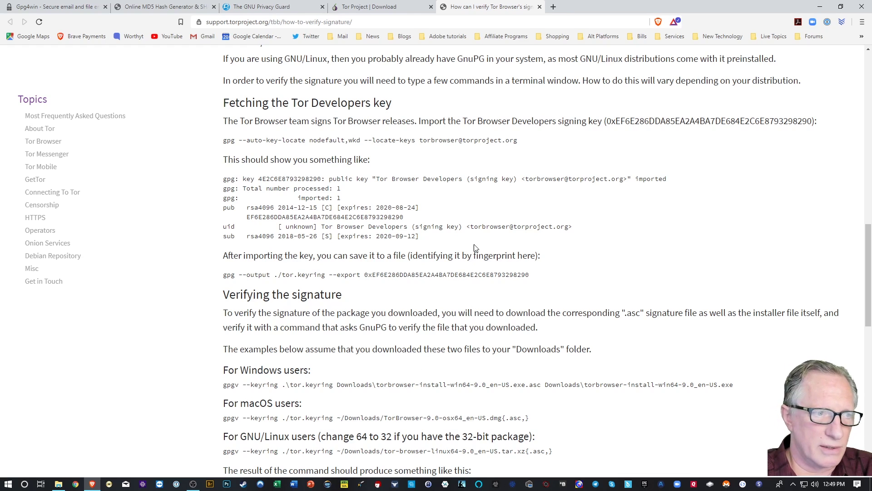
pyautogui.click(378, 486)
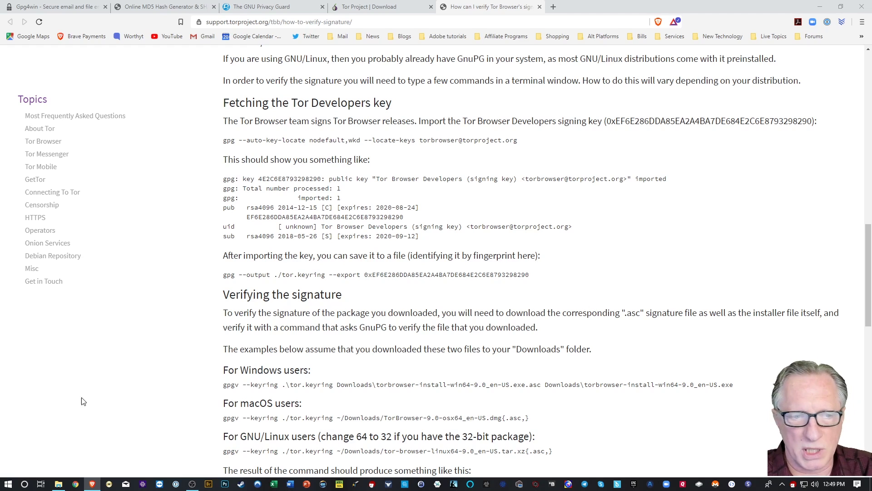
pyautogui.press('super')
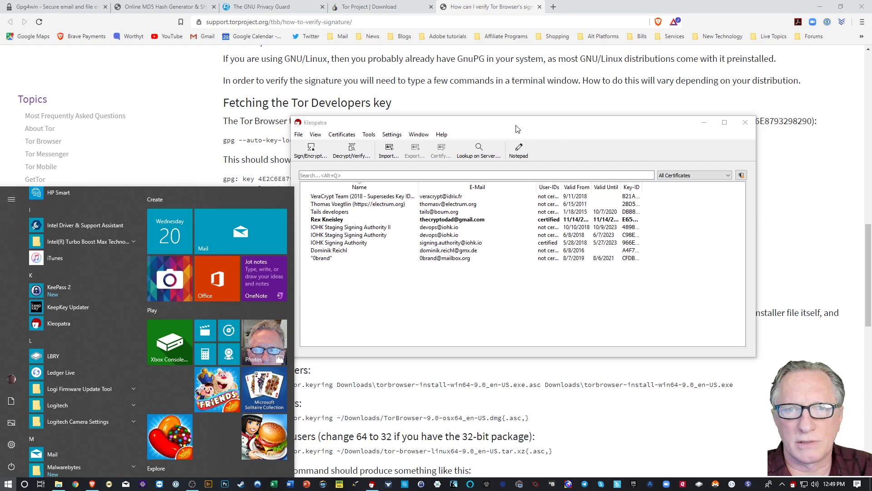
pyautogui.click(488, 128)
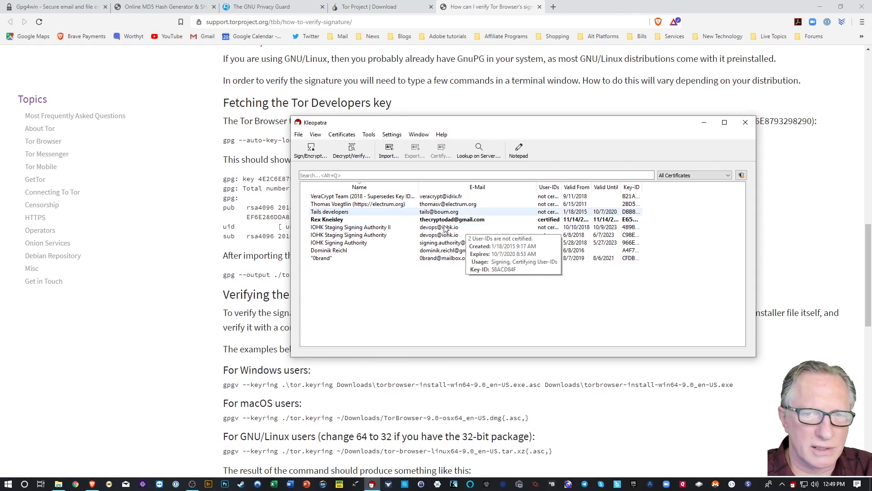
pyautogui.moveTo(471, 245)
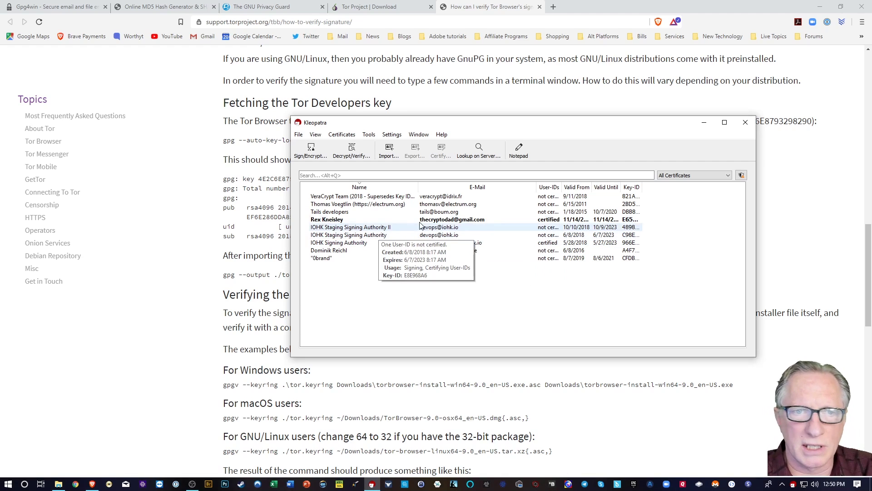
pyautogui.click(298, 135)
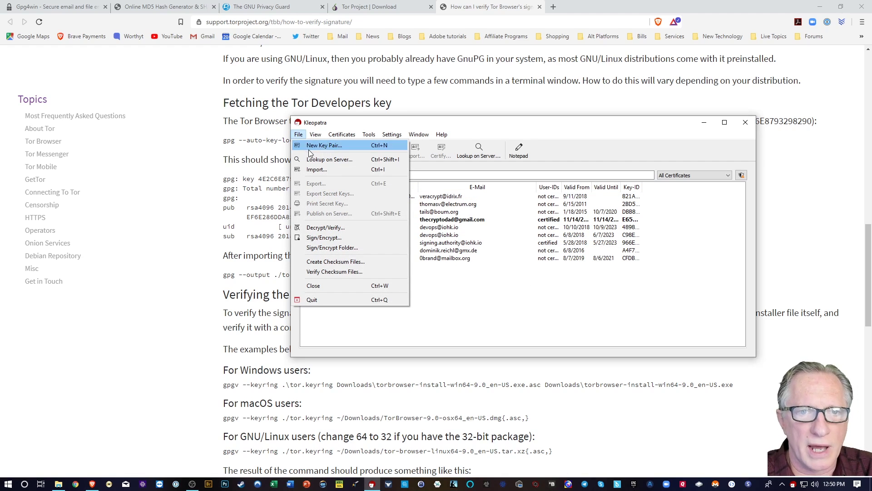
pyautogui.click(325, 147)
pyautogui.click(494, 238)
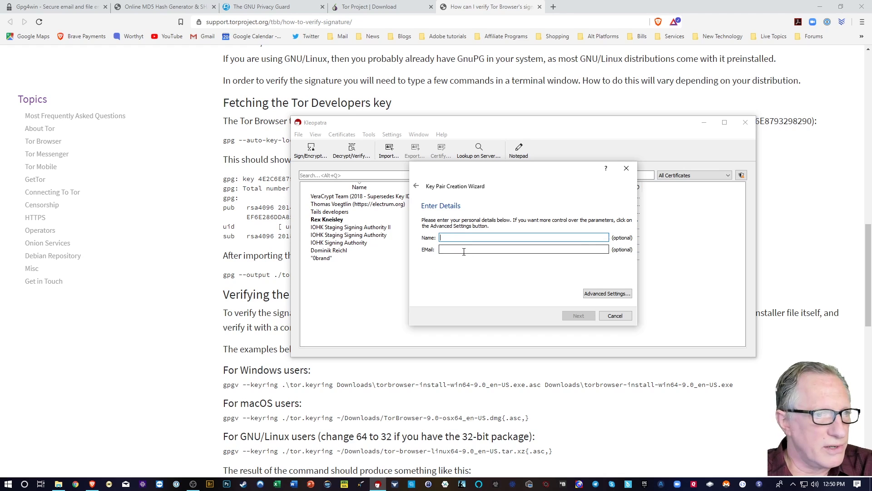
pyautogui.click(627, 168)
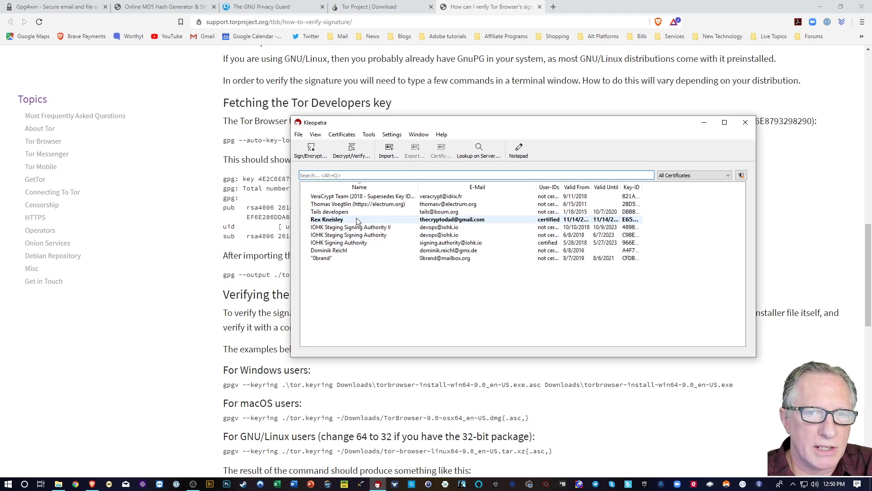
pyautogui.moveTo(357, 221)
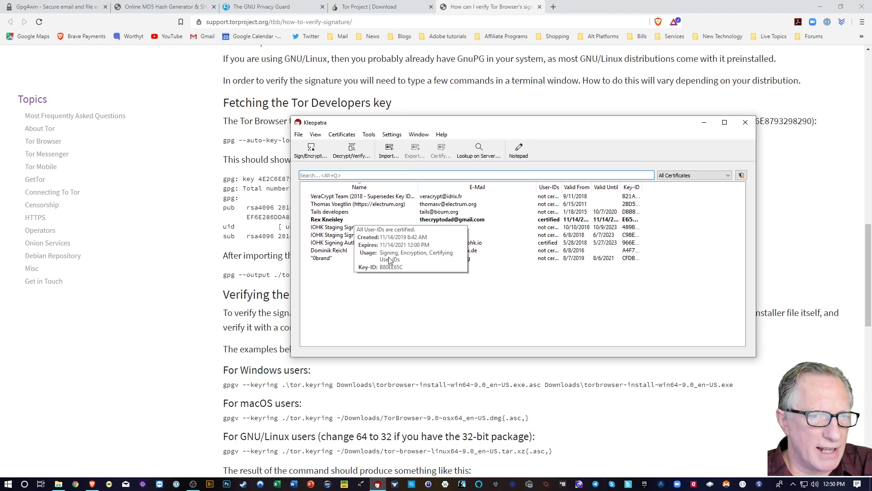
pyautogui.moveTo(500, 127); pyautogui.dragTo(447, 162)
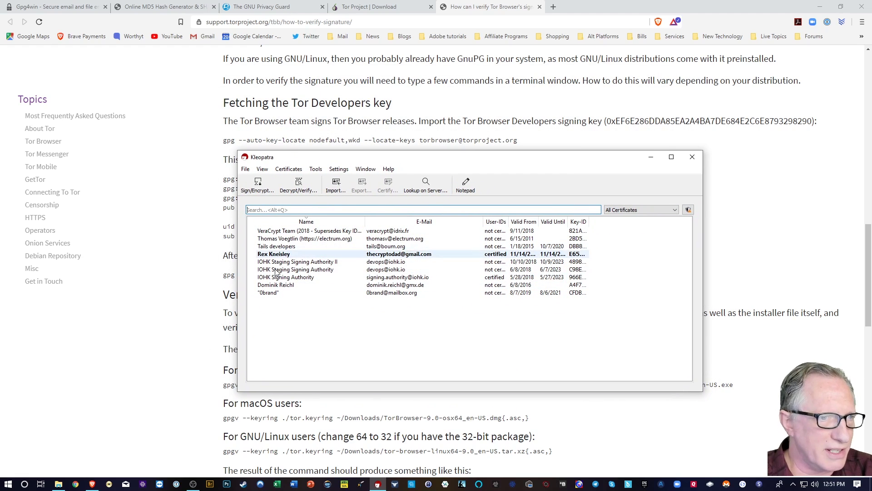
pyautogui.moveTo(359, 264)
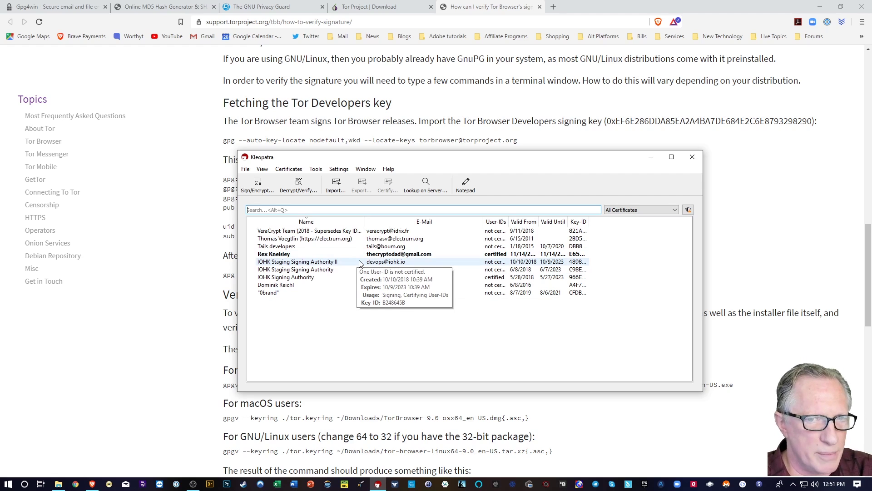
pyautogui.moveTo(327, 257)
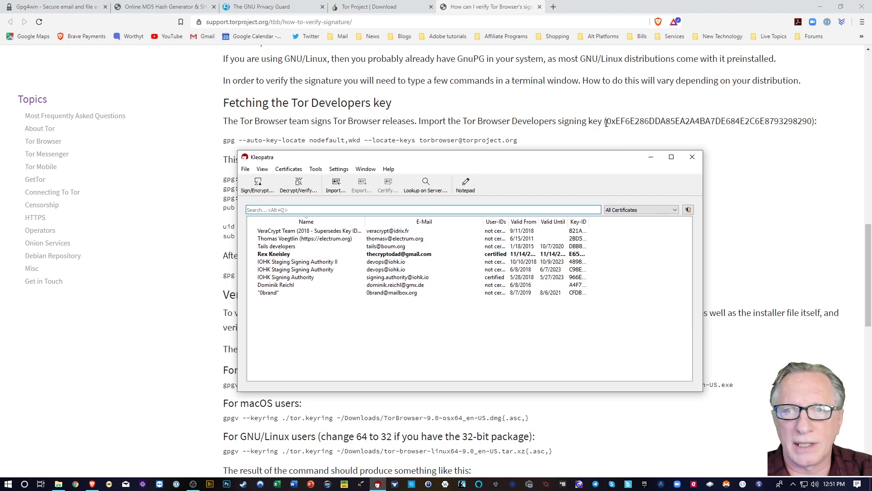
# - Copy the Tor Browser Developers signing key fingerprint from the guide
pyautogui.moveTo(607, 124); pyautogui.dragTo(812, 124)
pyautogui.rightClick(796, 125)
pyautogui.click(772, 132)
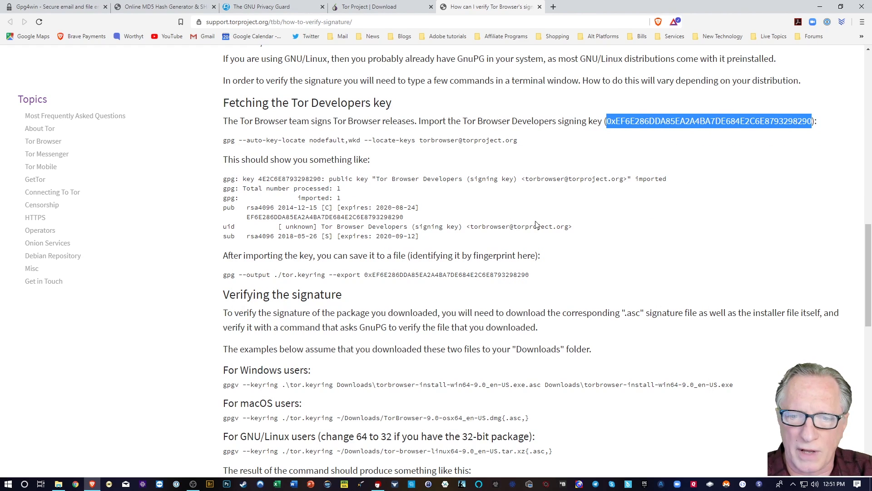
pyautogui.click(378, 484)
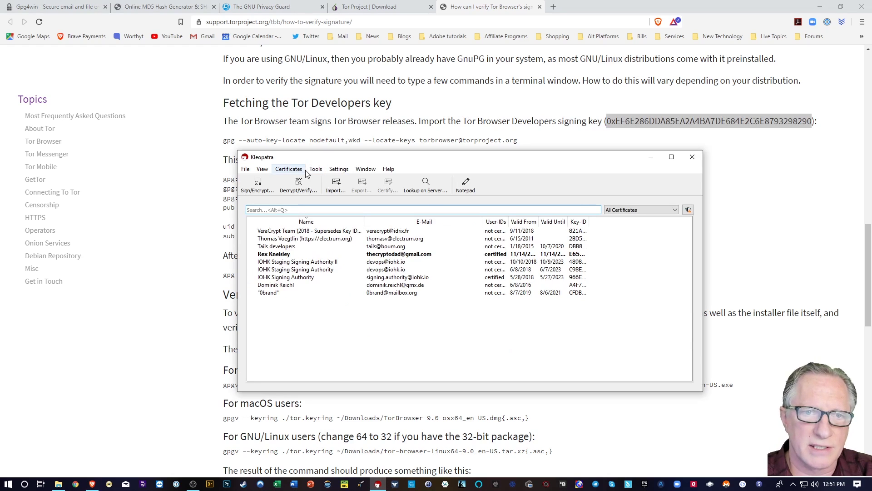
pyautogui.click(246, 170)
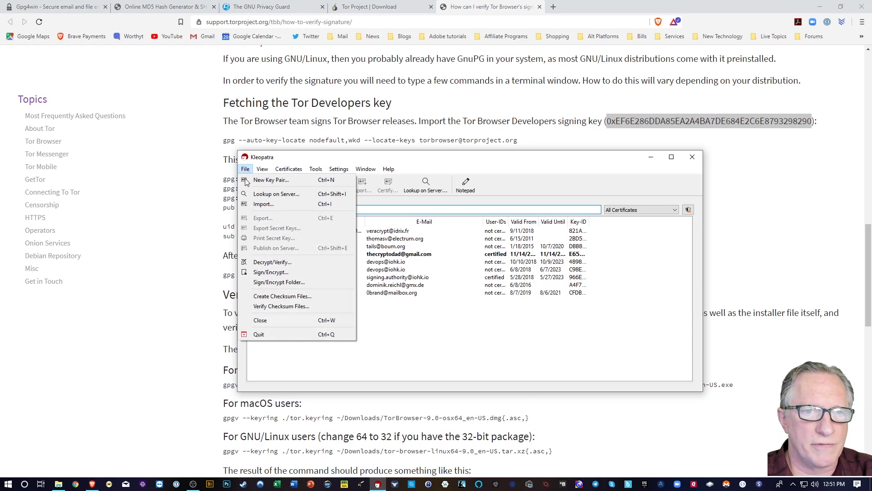
pyautogui.click(267, 195)
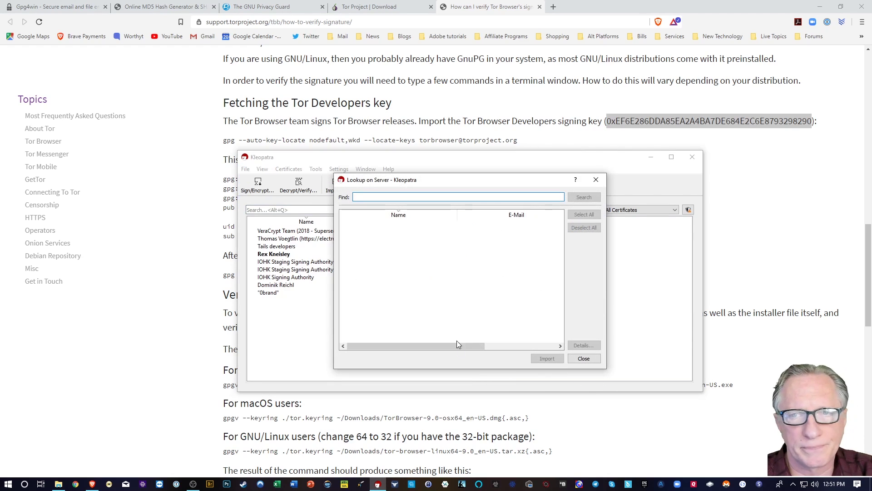
pyautogui.click(821, 7)
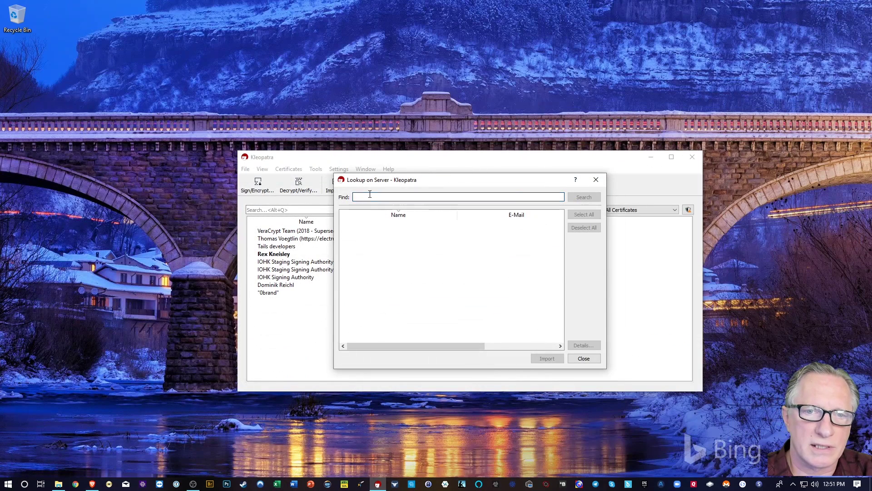
pyautogui.rightClick(364, 197)
pyautogui.click(382, 243)
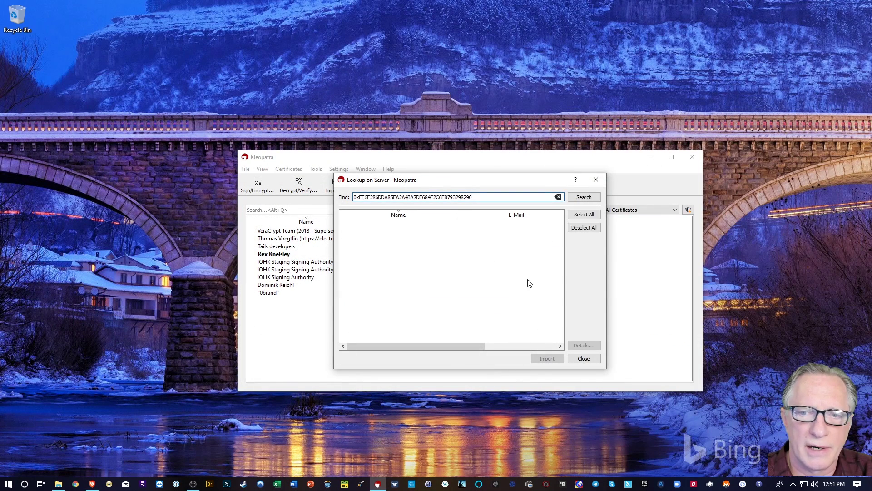
pyautogui.click(583, 198)
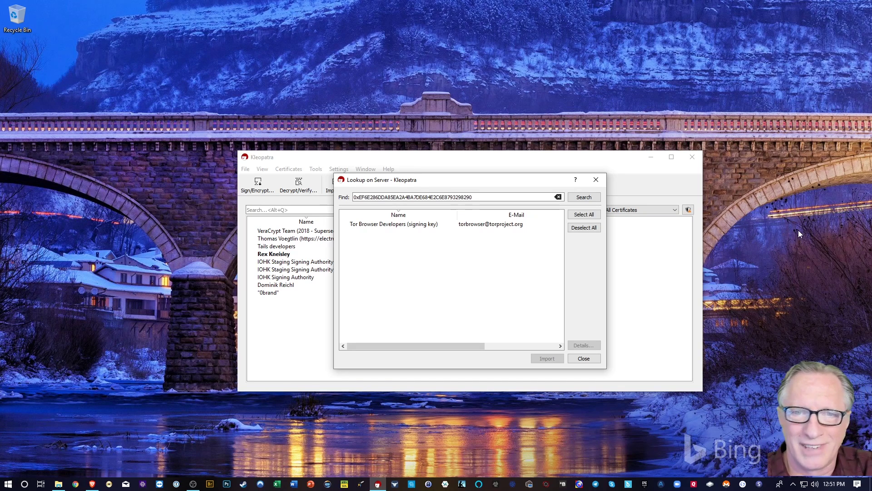
# - Import the Tor Browser Developers (signing key) certificate and begin certifying it
pyautogui.click(369, 226)
pyautogui.click(547, 358)
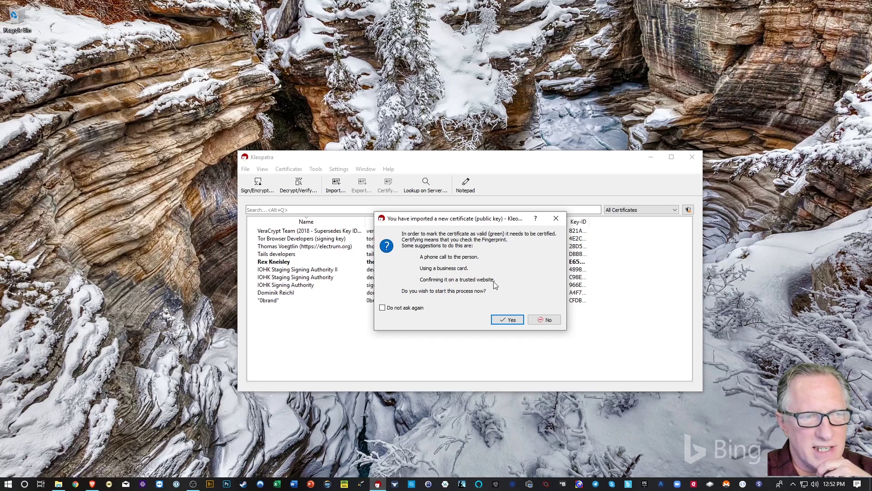
pyautogui.click(511, 321)
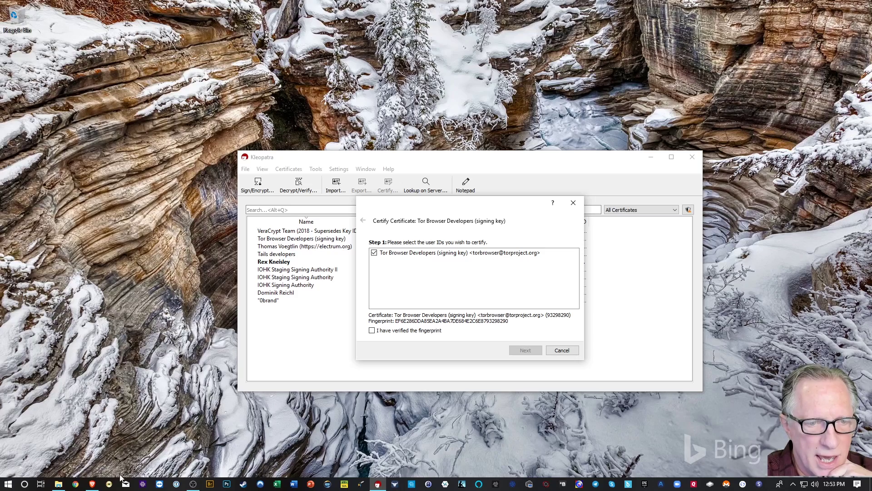
# - Compare the fingerprint against the Tor page and confirm it as verified
pyautogui.click(92, 485)
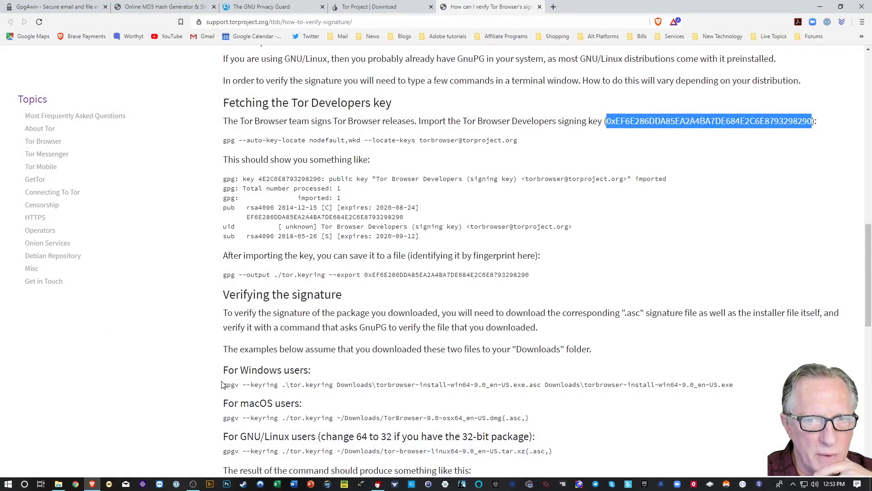
pyautogui.hotkey('alt', 'Tab')
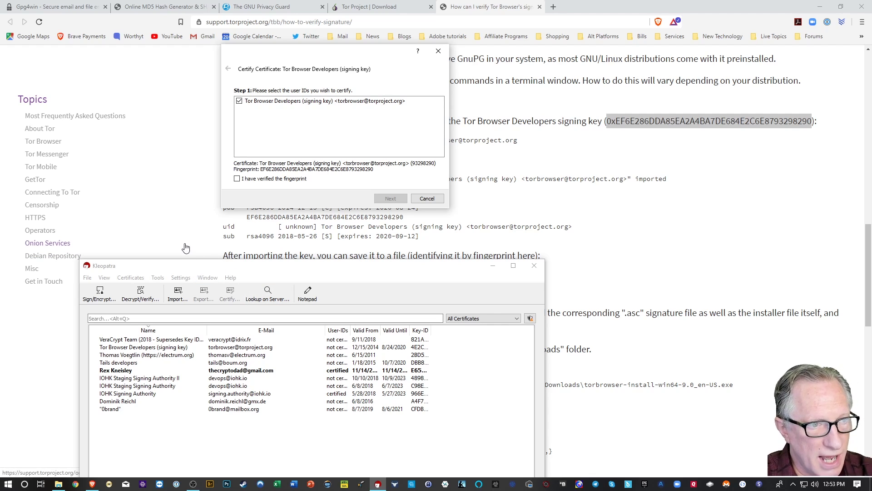
pyautogui.click(236, 179)
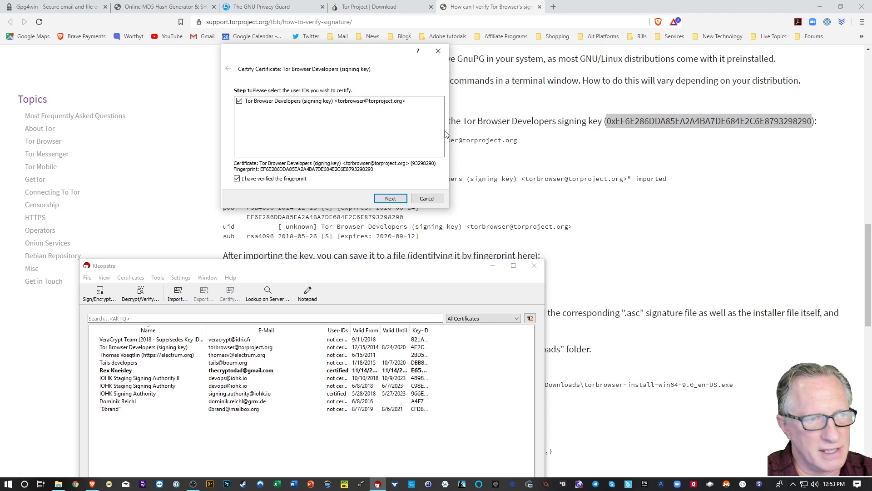
pyautogui.click(391, 199)
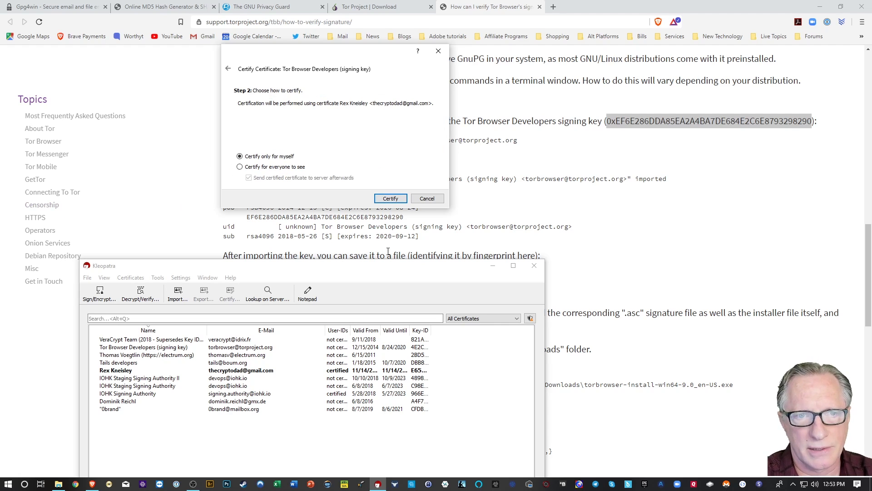
# - Certify the key only for myself, entering the secret key passphrase, and finish
pyautogui.click(391, 199)
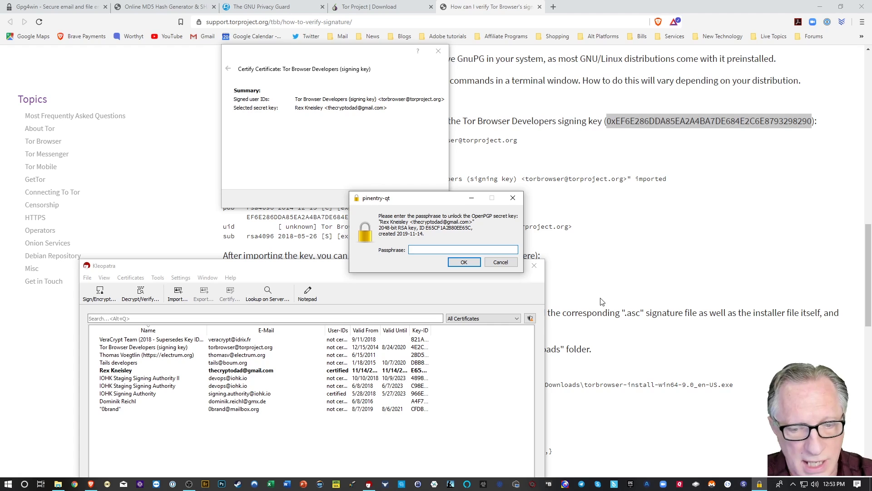
pyautogui.press('Return')
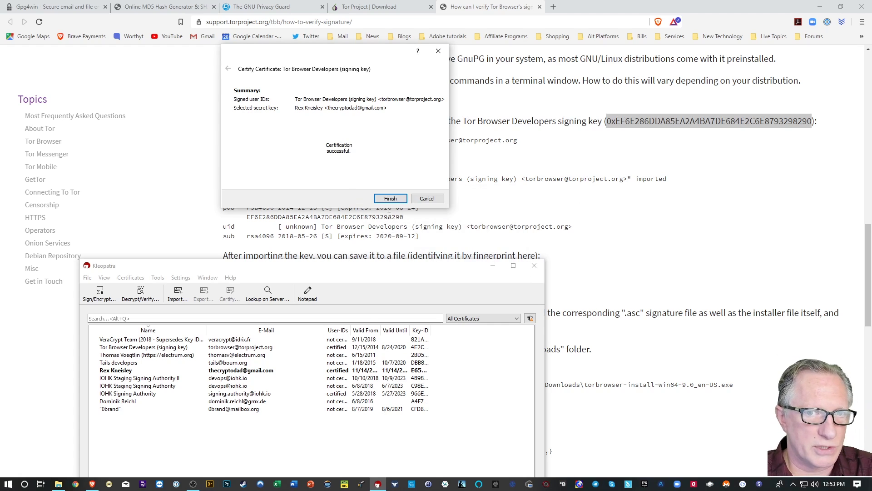
pyautogui.click(389, 200)
pyautogui.moveTo(392, 269); pyautogui.dragTo(519, 114)
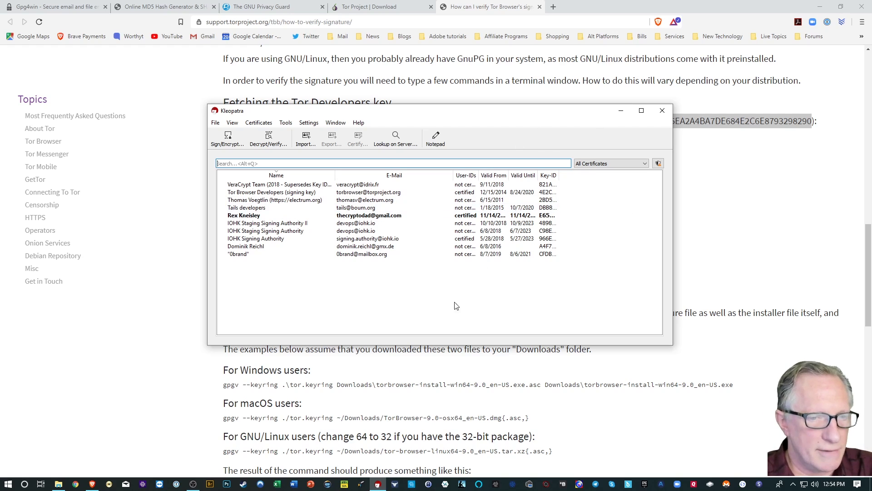
# - Bring 'Verifying the signature' into view, check the Downloads folder, and restore Kleopatra
pyautogui.click(621, 113)
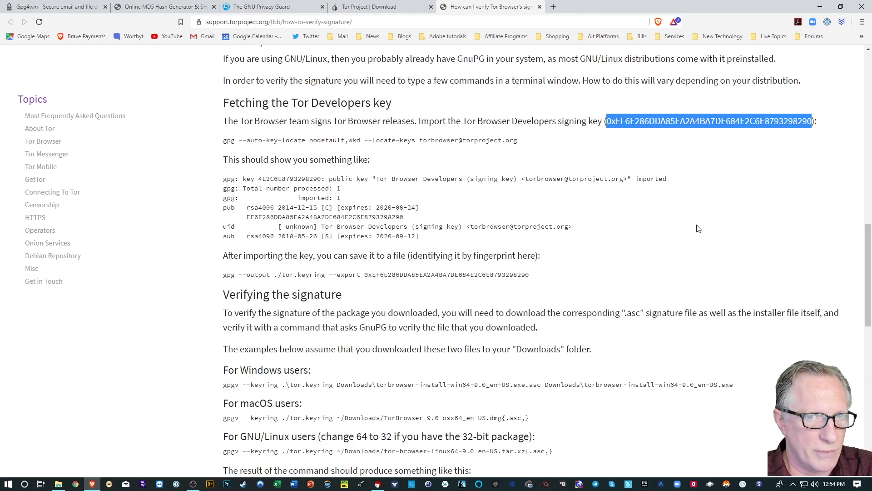
pyautogui.scroll(-3, 389, 296)
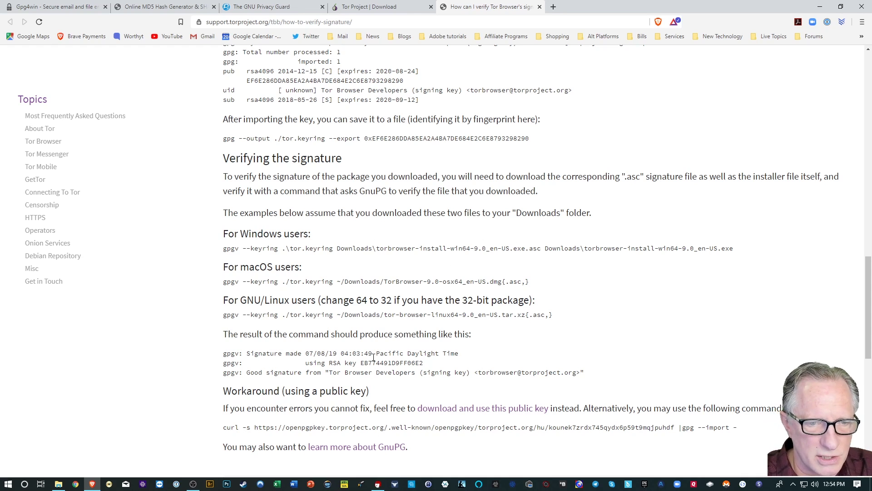
pyautogui.click(61, 484)
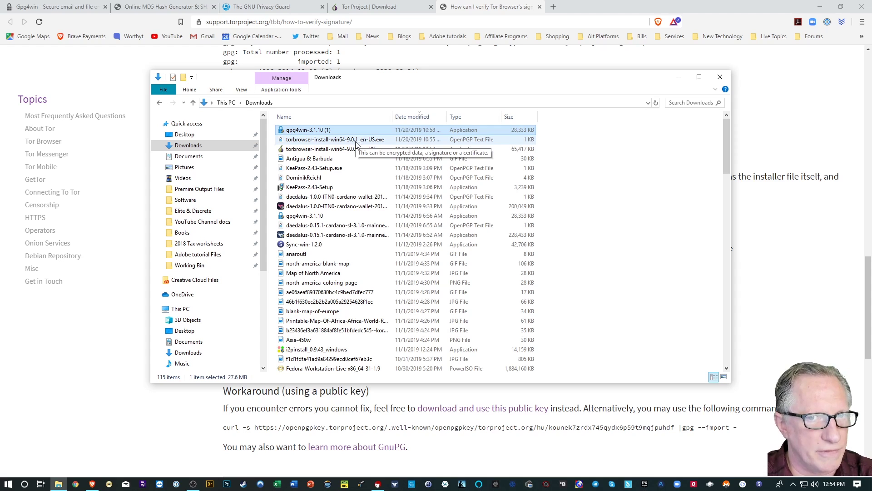
pyautogui.click(764, 363)
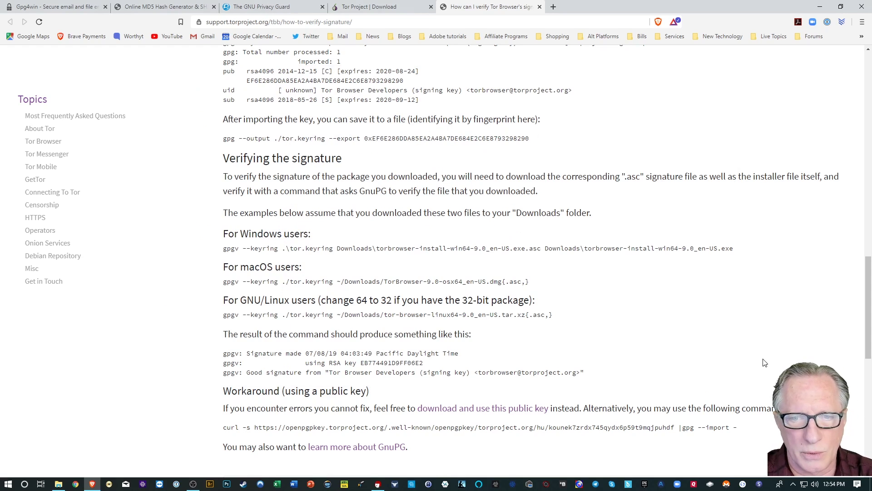
pyautogui.click(378, 483)
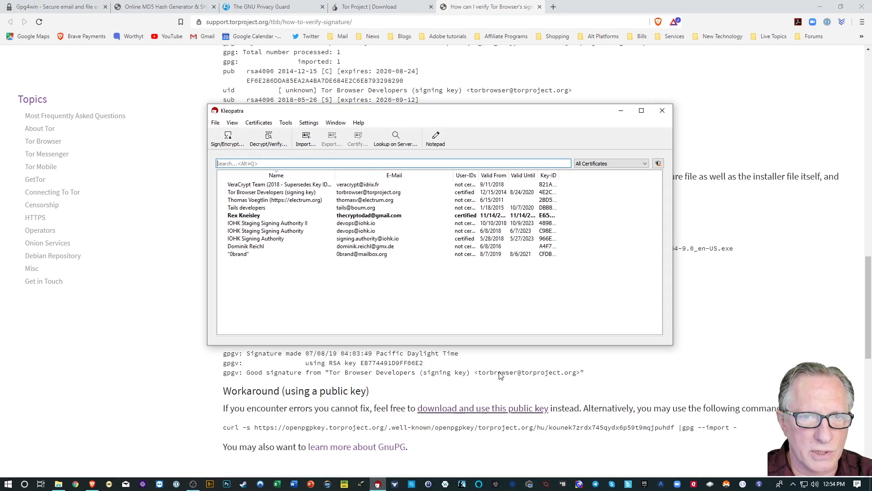
# - Verify torbrowser-install-win64-9.0.1_en-US.exe from Downloads and dismiss the valid-signature result
pyautogui.click(269, 139)
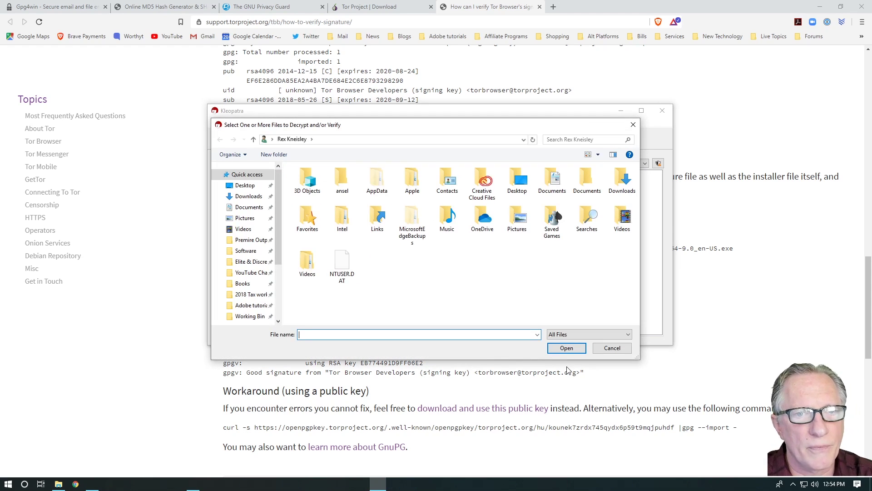
pyautogui.click(245, 197)
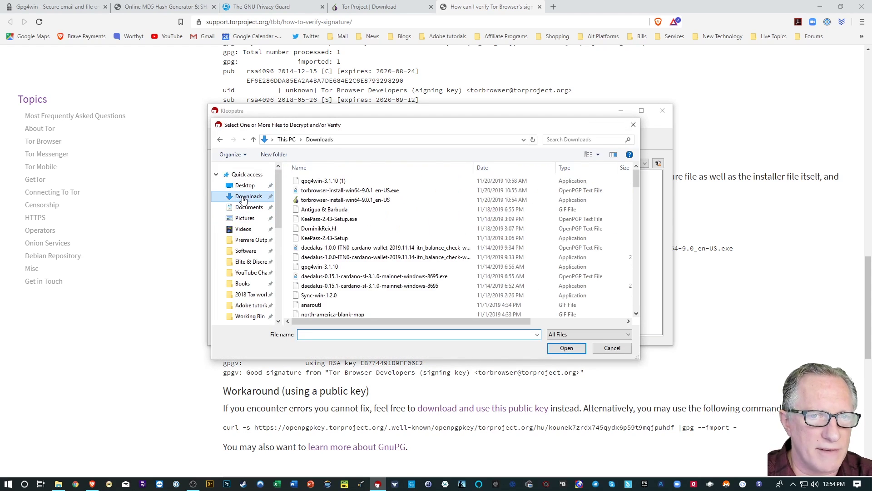
pyautogui.click(349, 204)
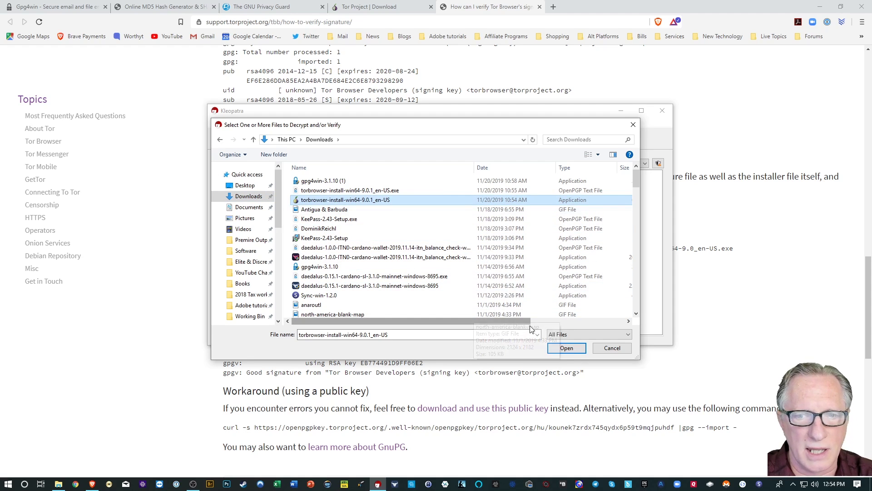
pyautogui.click(562, 350)
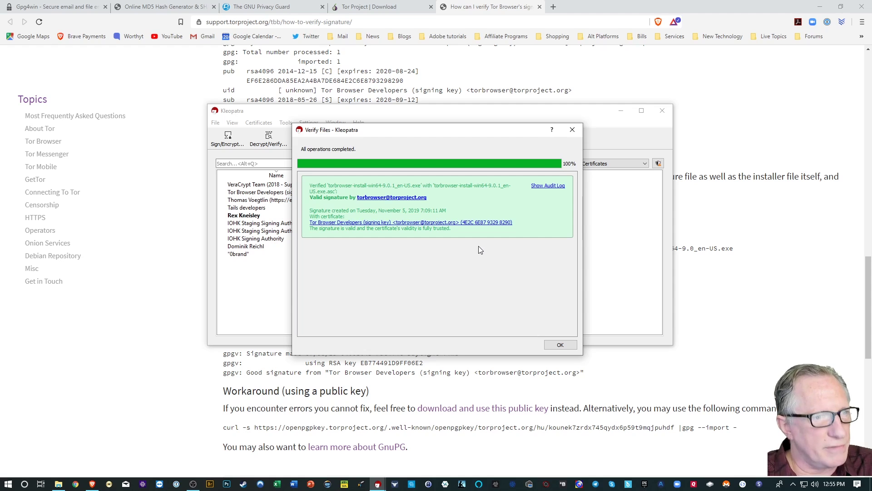
pyautogui.click(572, 130)
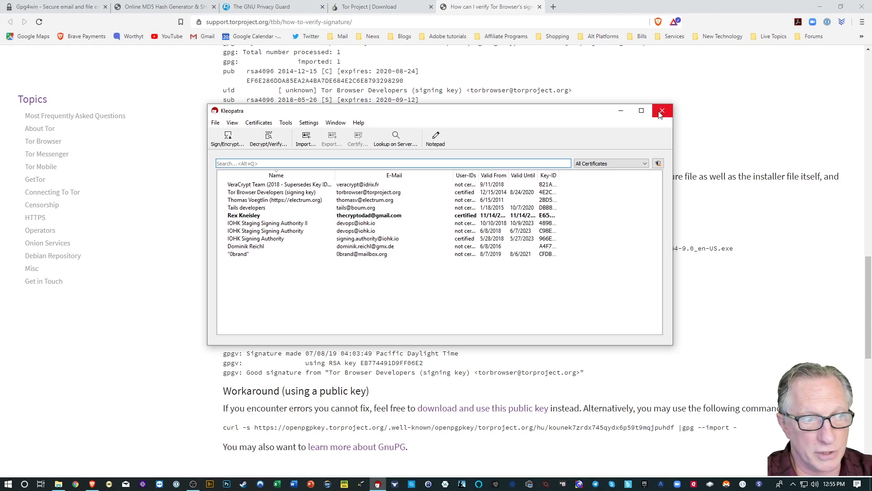
# - Close Kleopatra and run torbrowser-install-win64-9.0.1_en-US from the Downloads folder
pyautogui.click(662, 111)
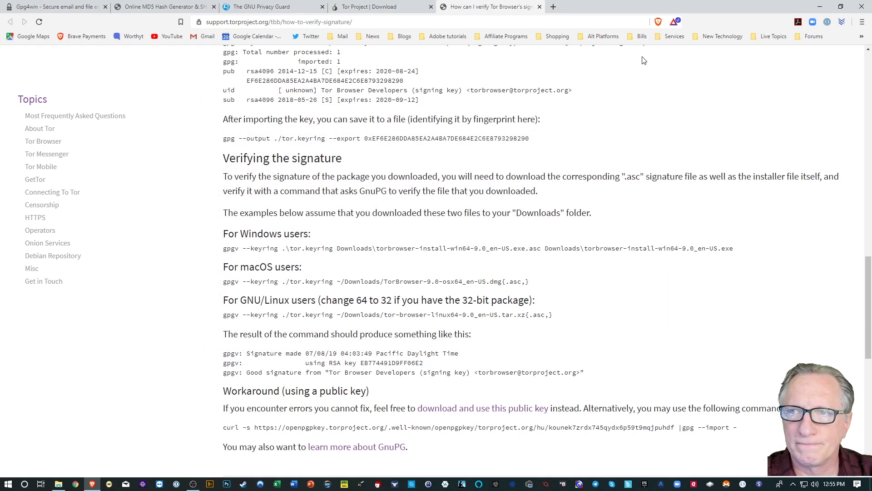
pyautogui.click(820, 7)
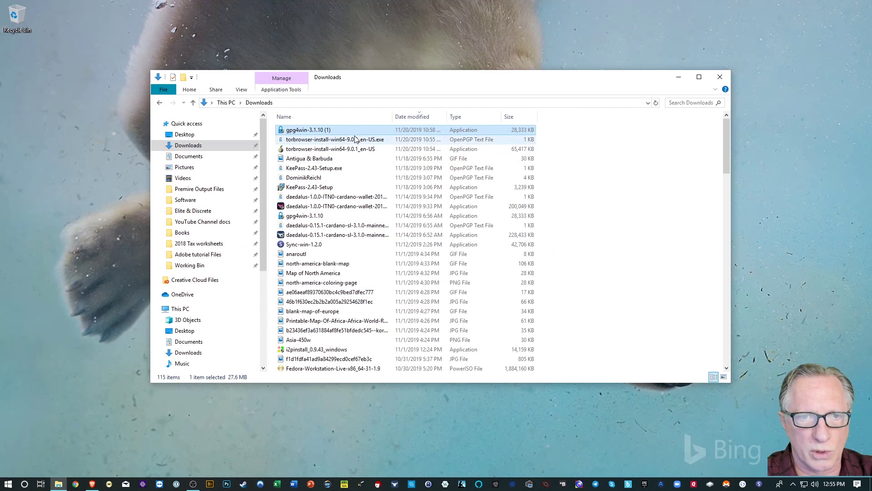
pyautogui.doubleClick(321, 151)
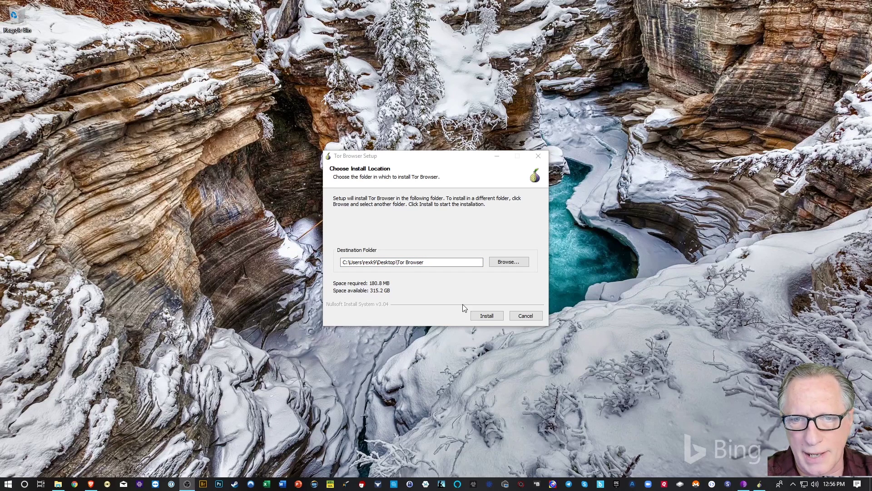
# - Install Tor Browser to the C: drive and finish with Run Tor Browser checked
pyautogui.click(508, 262)
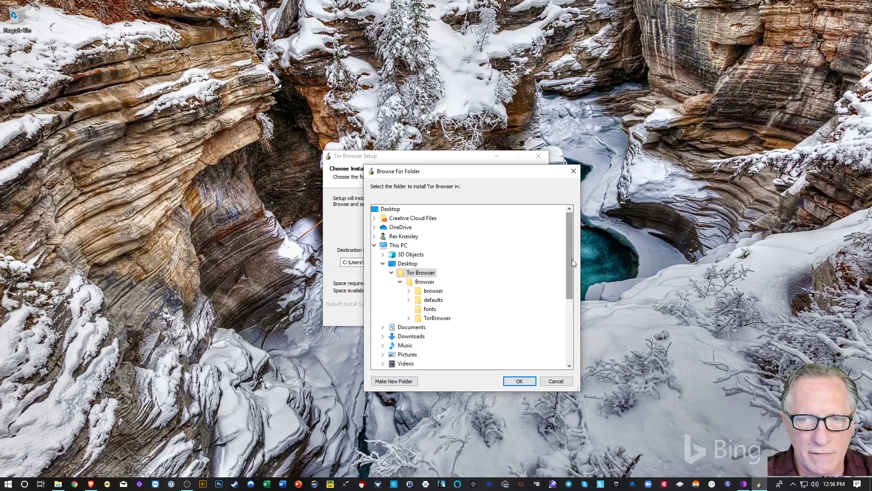
pyautogui.moveTo(571, 259); pyautogui.dragTo(570, 307)
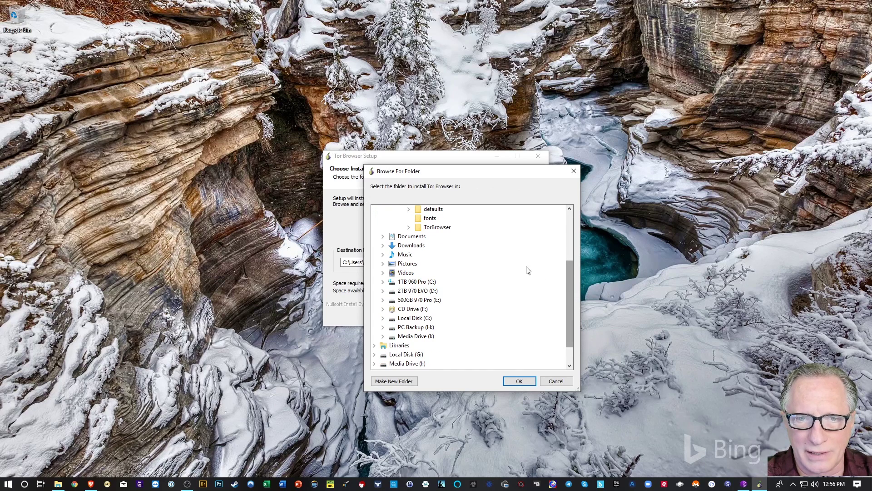
pyautogui.doubleClick(408, 282)
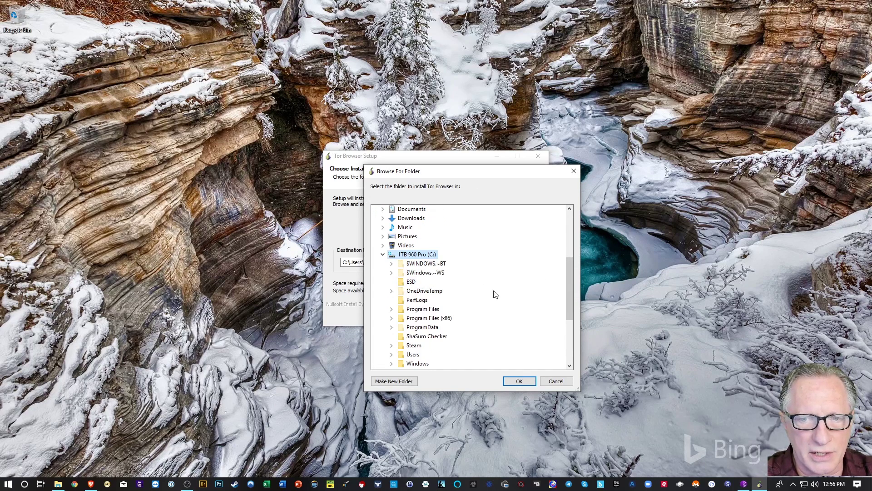
pyautogui.click(519, 381)
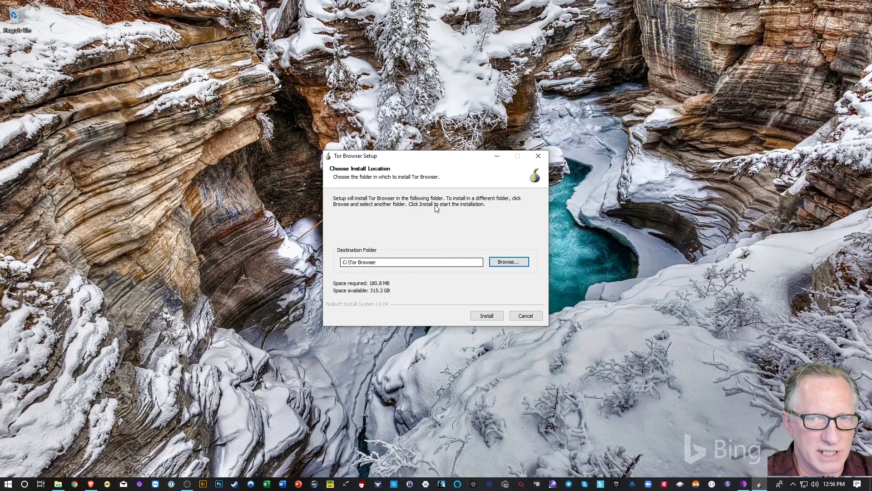
pyautogui.click(484, 318)
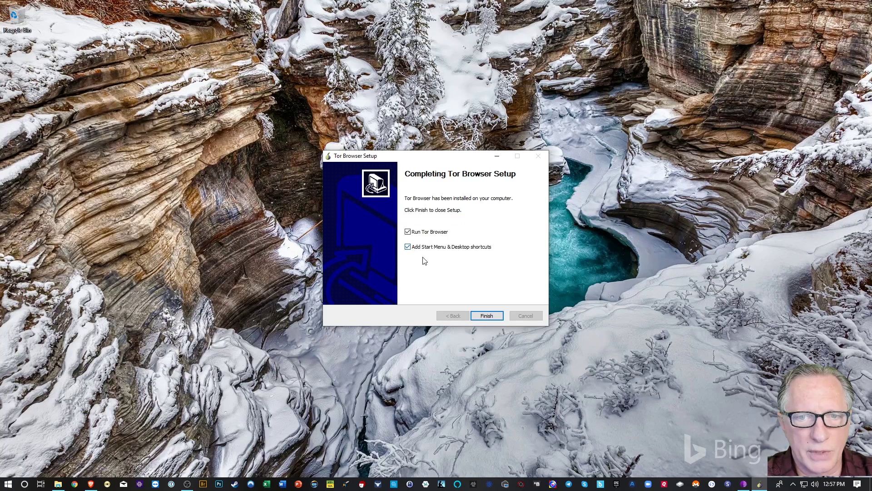
pyautogui.click(486, 315)
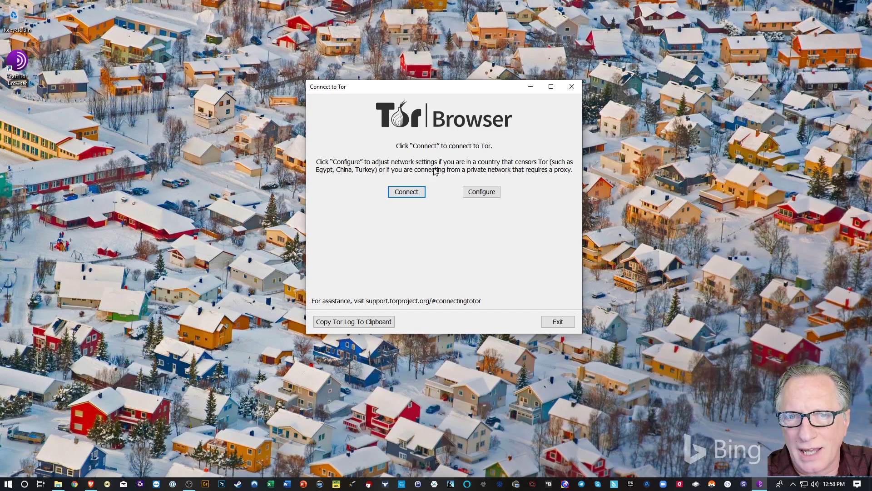
# - Mark Tor as censored, select the built-in obfs4 bridge, and connect
pyautogui.click(483, 192)
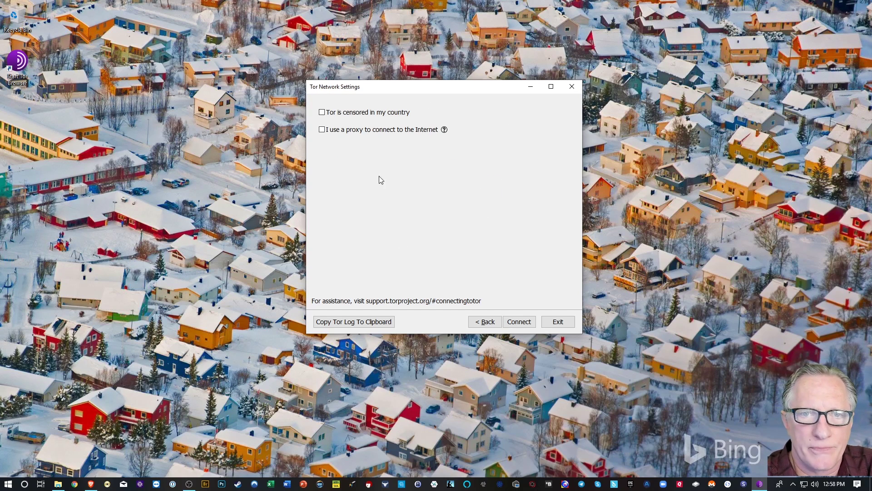
pyautogui.click(322, 112)
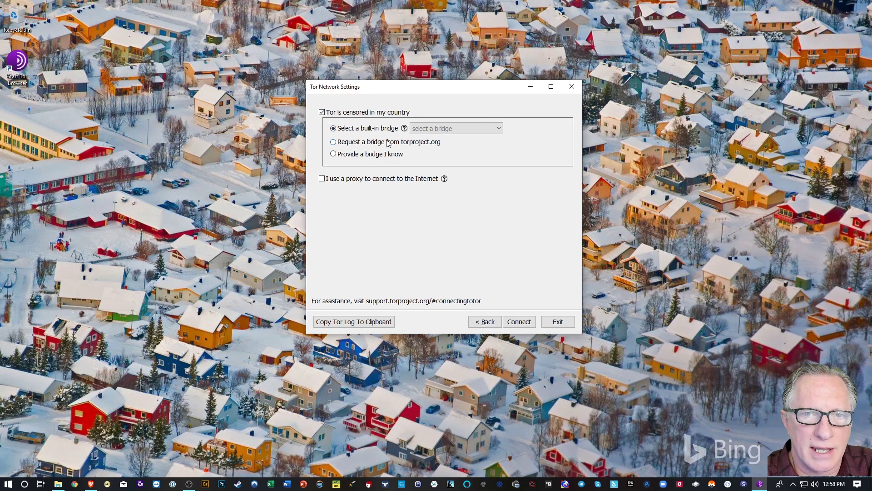
pyautogui.click(499, 130)
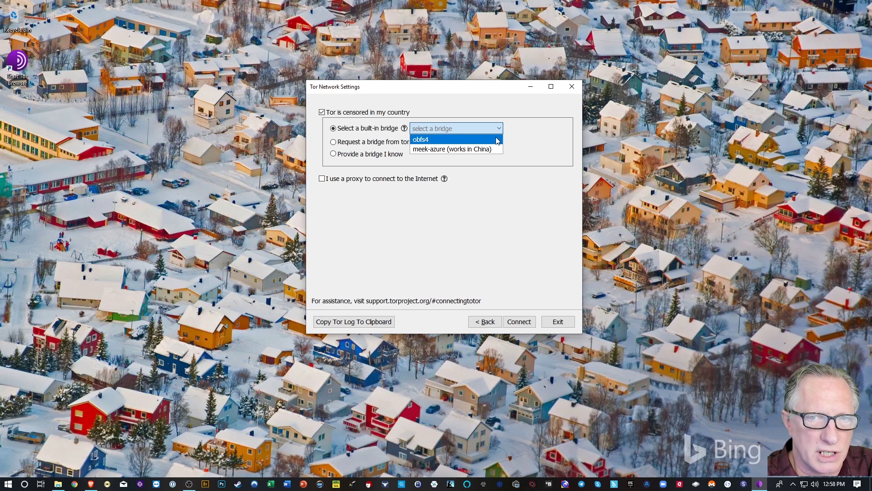
pyautogui.click(497, 140)
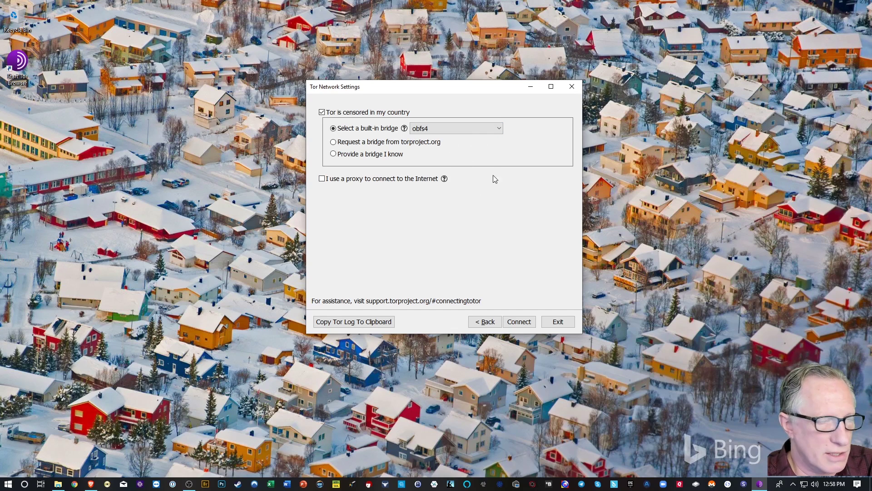
pyautogui.click(498, 131)
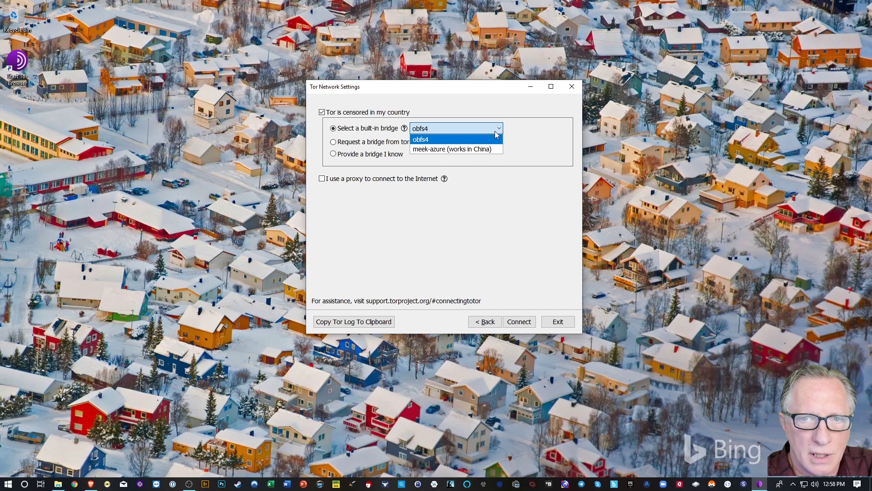
pyautogui.click(448, 139)
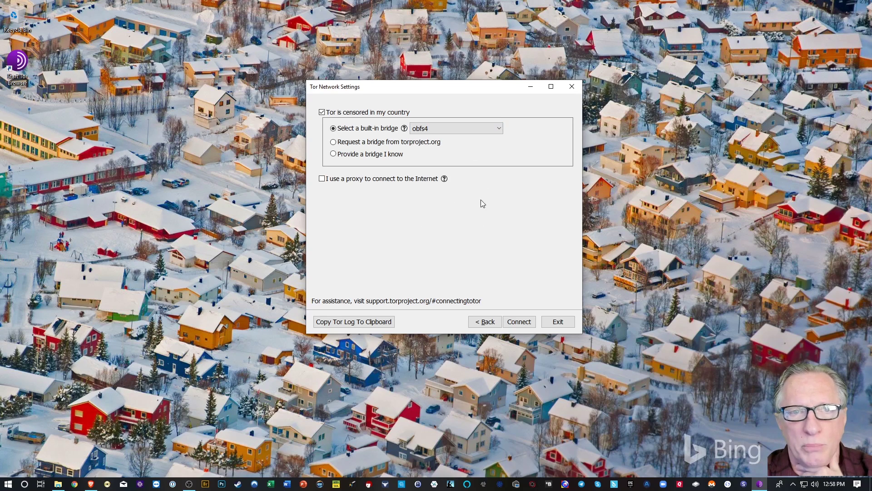
pyautogui.click(525, 323)
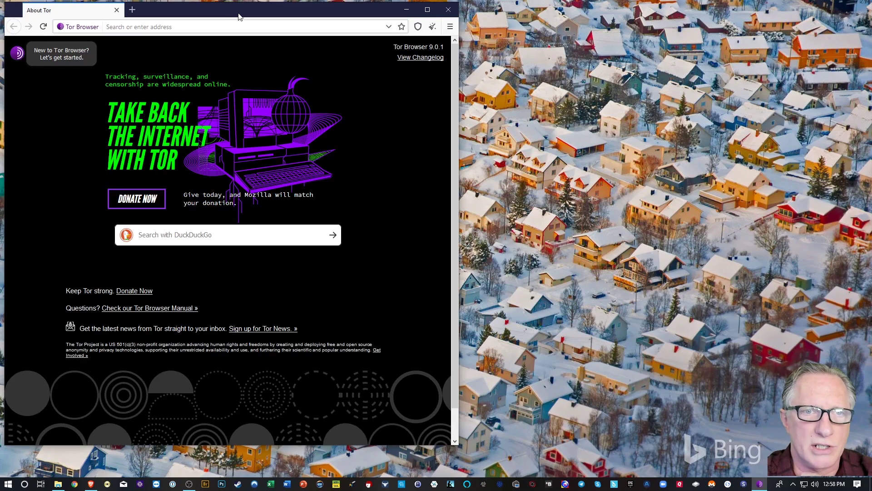
# - Delete the Start Tor Browser shortcut from the desktop
pyautogui.moveTo(244, 13); pyautogui.dragTo(437, 16)
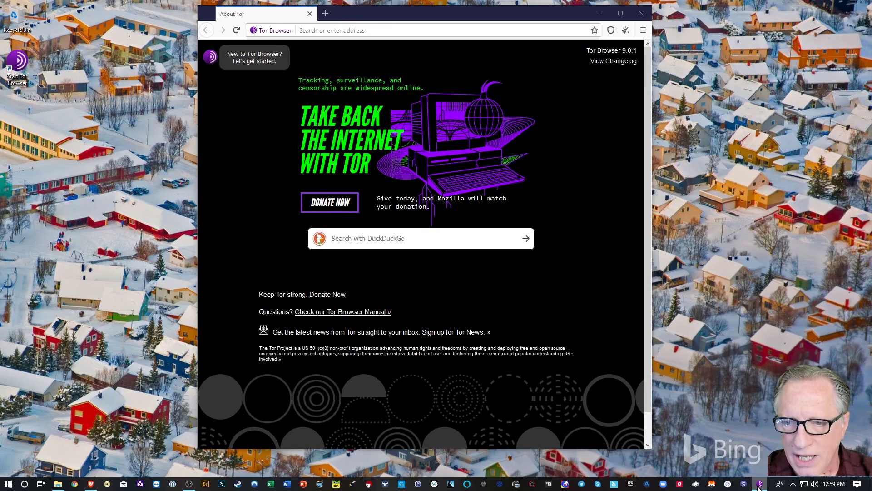
pyautogui.rightClick(759, 485)
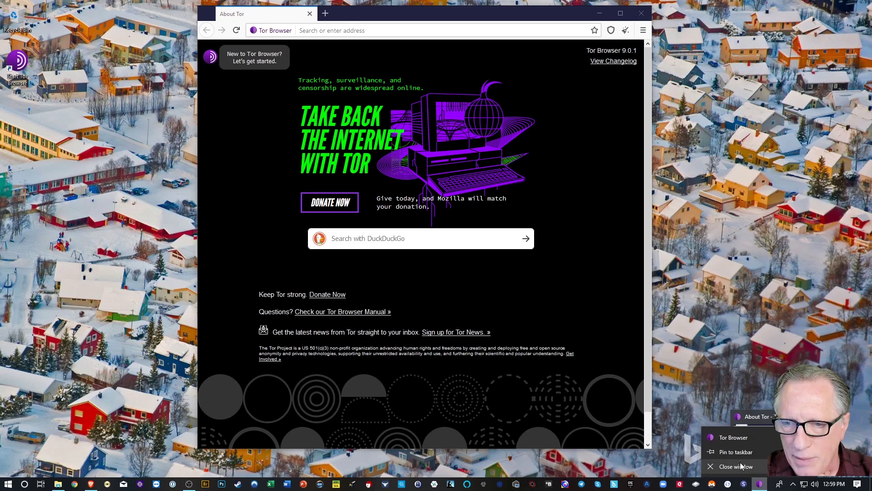
pyautogui.click(732, 451)
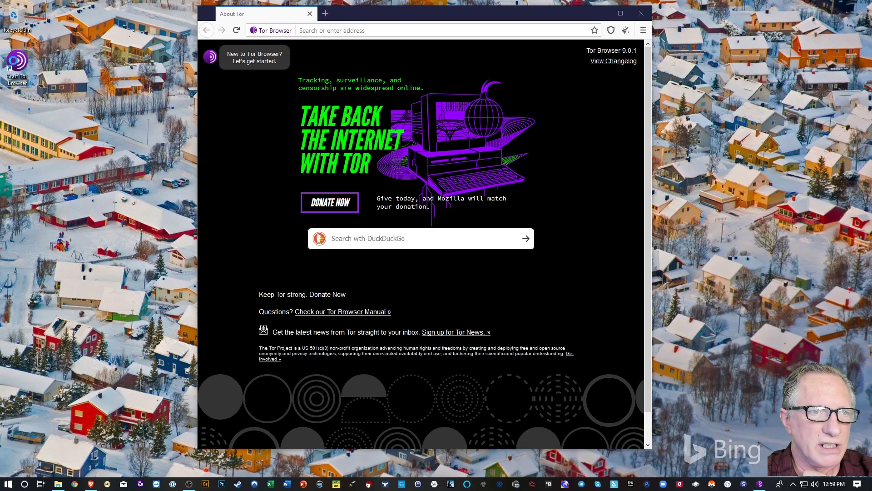
pyautogui.rightClick(16, 62)
pyautogui.click(59, 291)
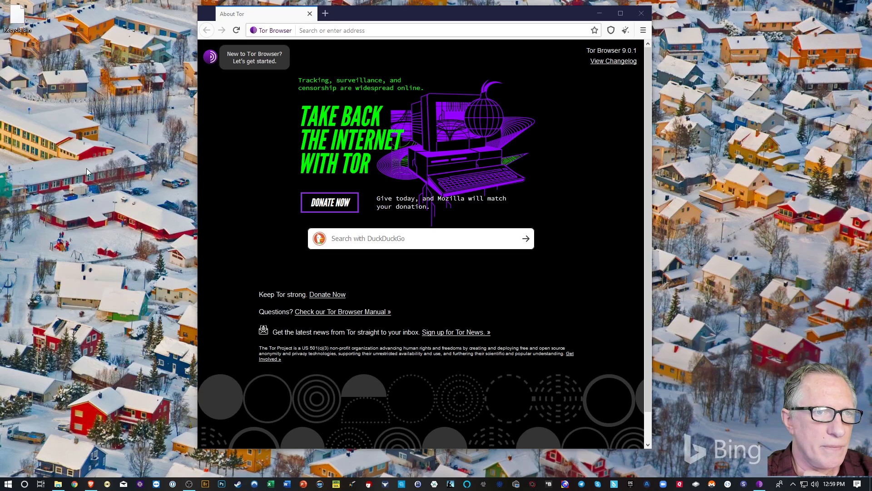
# - Empty the Recycle Bin and maximize the Tor Browser window
pyautogui.rightClick(14, 18)
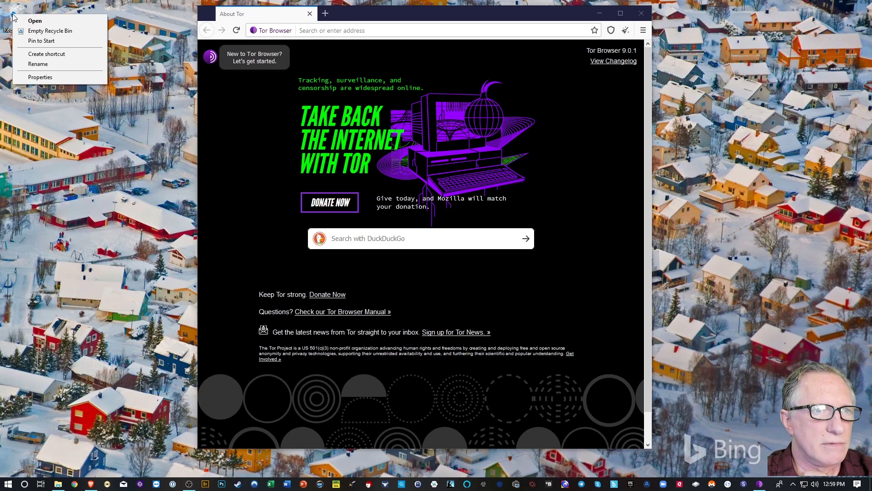
pyautogui.click(50, 31)
pyautogui.click(472, 281)
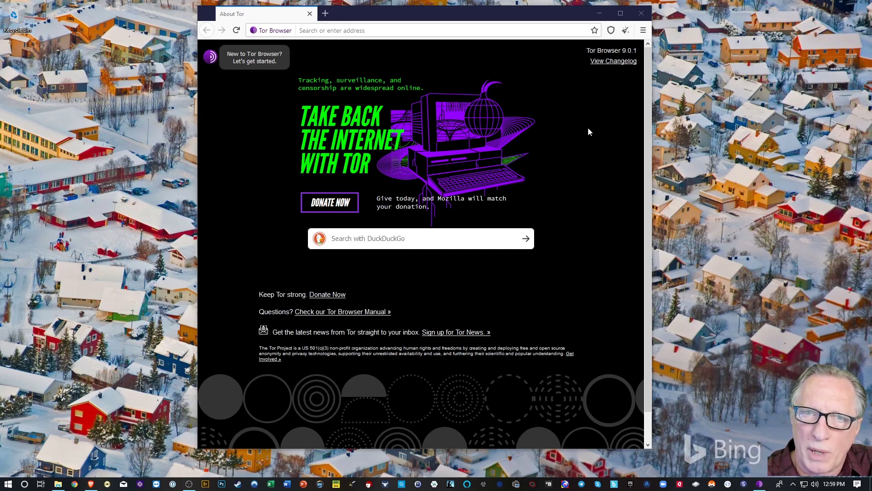
pyautogui.press('super+Up')
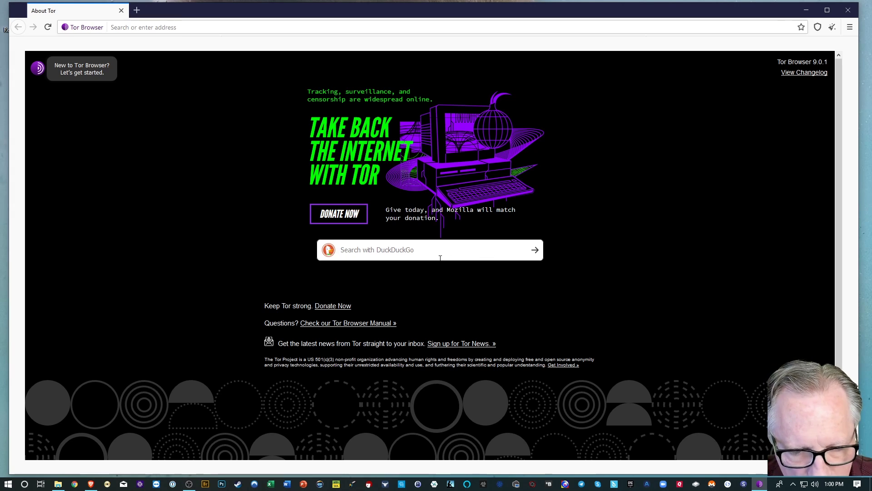
# - Search DuckDuckGo for 'hidden wiki'
pyautogui.write('hidden wiki')
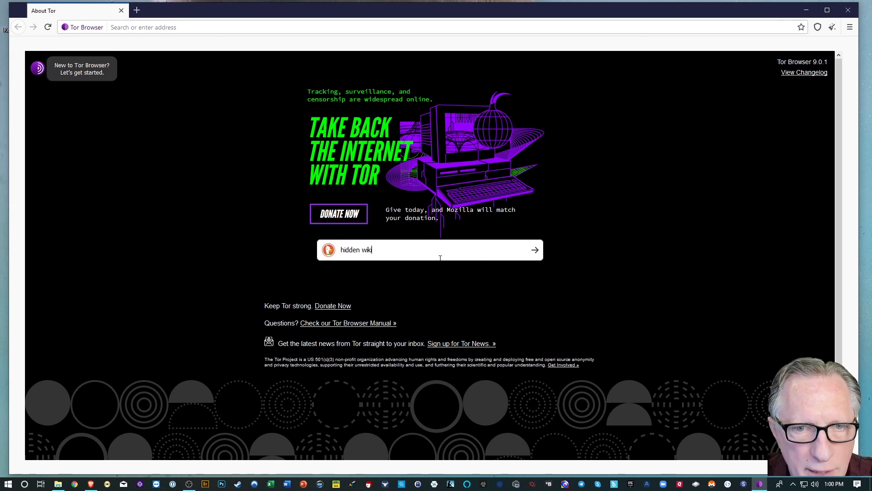
pyautogui.press('Return')
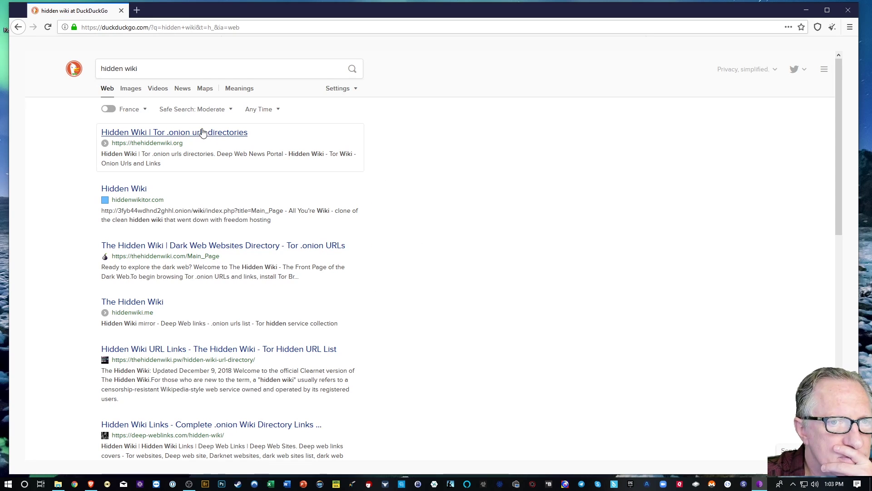
# - Open the thehiddenwiki.org result, then open The Hidden Wiki and wikitjerrta4qgz4.onion links in new tabs
pyautogui.click(203, 134)
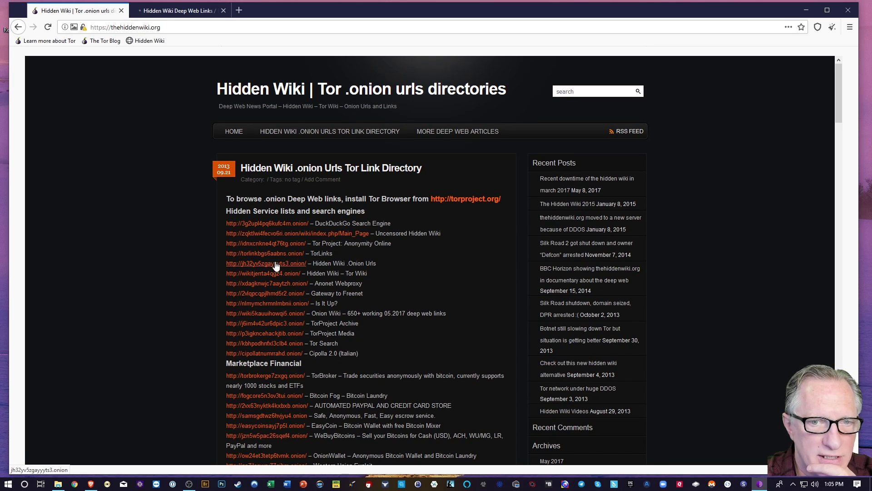
pyautogui.middleClick(280, 273)
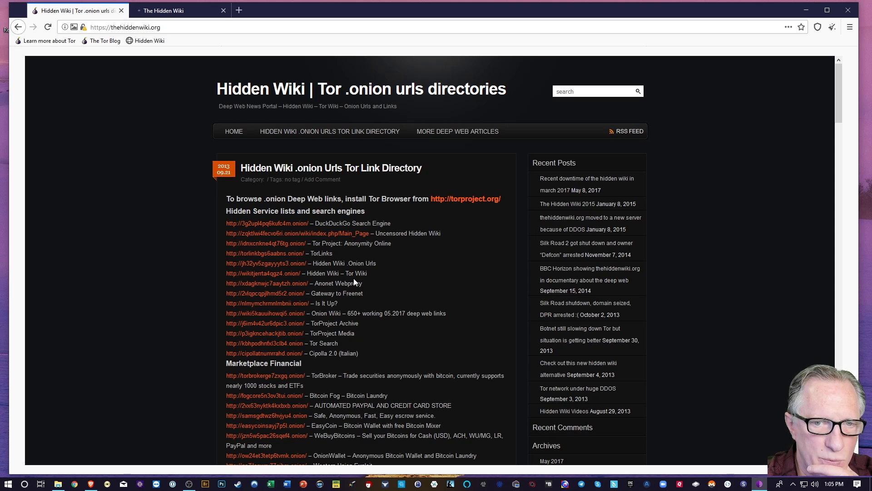
pyautogui.rightClick(267, 278)
pyautogui.press('t')
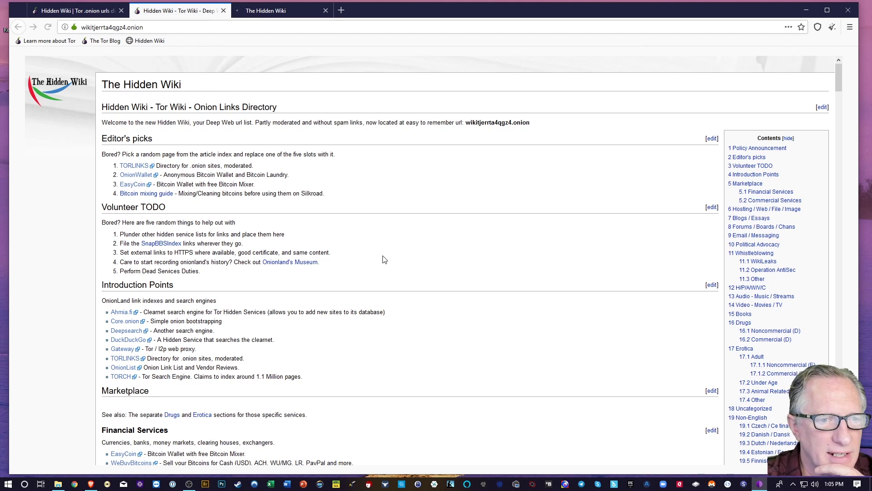
# - Skim the Tor Wiki page, then switch to The Hidden Wiki tab at kpvz7ki2lzvnwve7.onion
pyautogui.scroll(-3, 390, 258)
pyautogui.scroll(3, 390, 260)
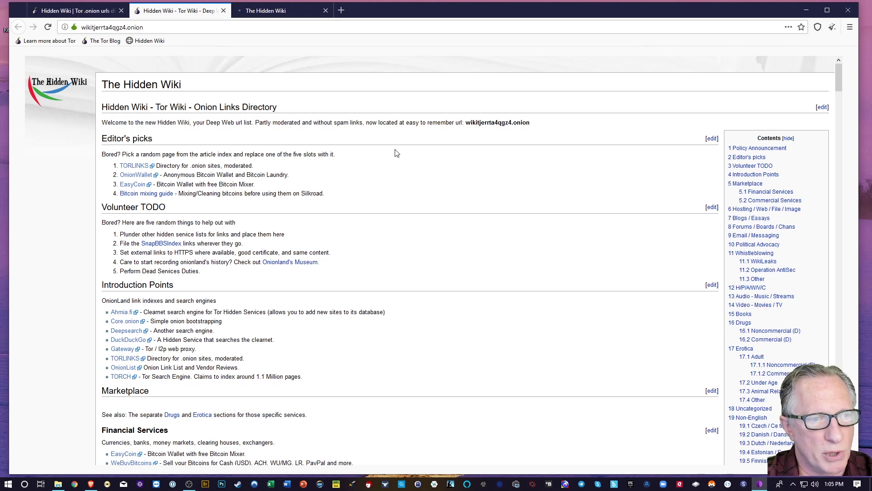
pyautogui.scroll(-2, 402, 182)
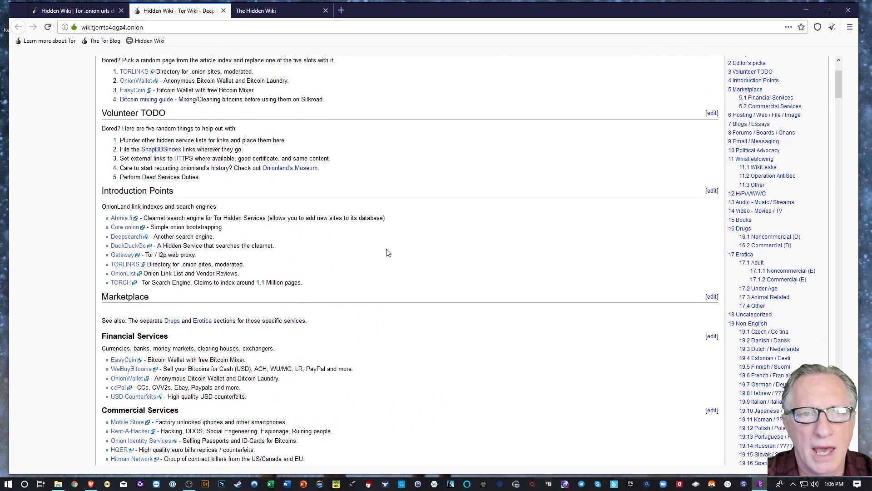
pyautogui.scroll(3, 398, 245)
pyautogui.scroll(-1, 398, 238)
pyautogui.scroll(-1, 396, 238)
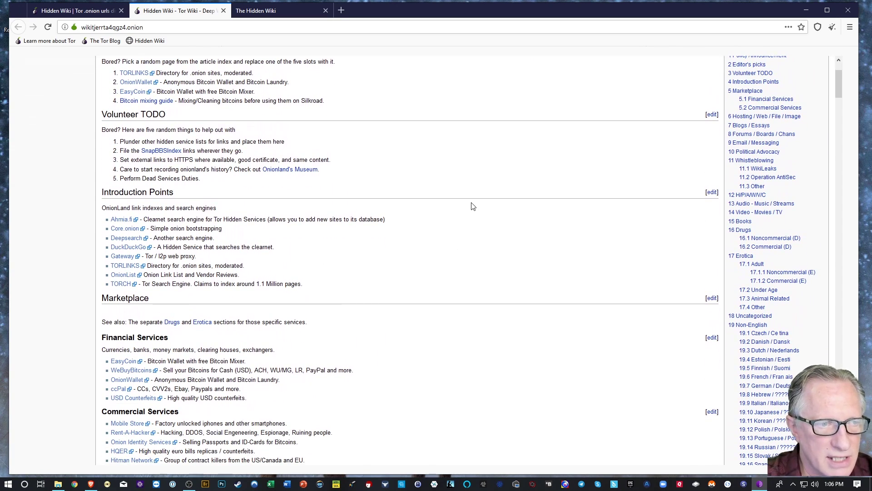
pyautogui.scroll(2, 445, 196)
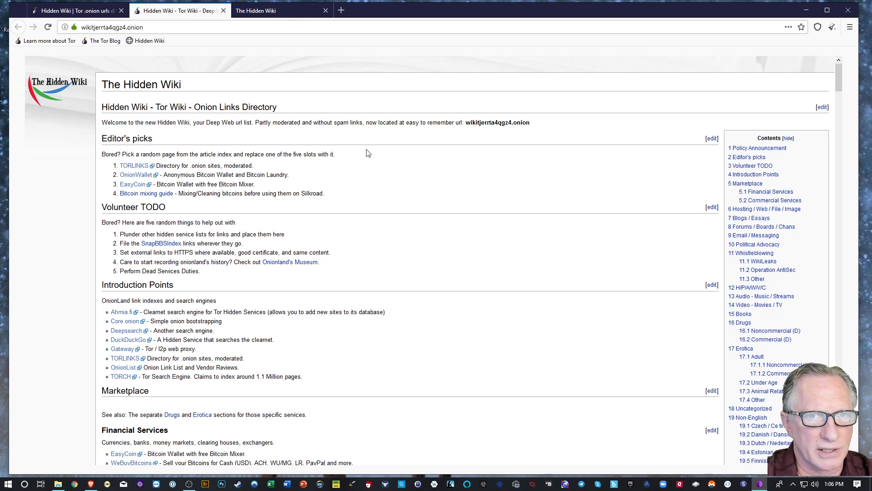
pyautogui.click(282, 8)
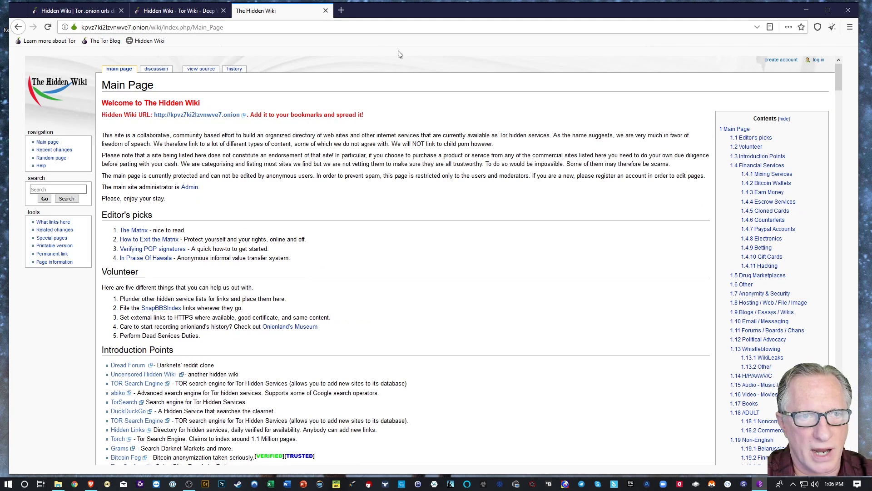
pyautogui.click(341, 11)
pyautogui.write('ap')
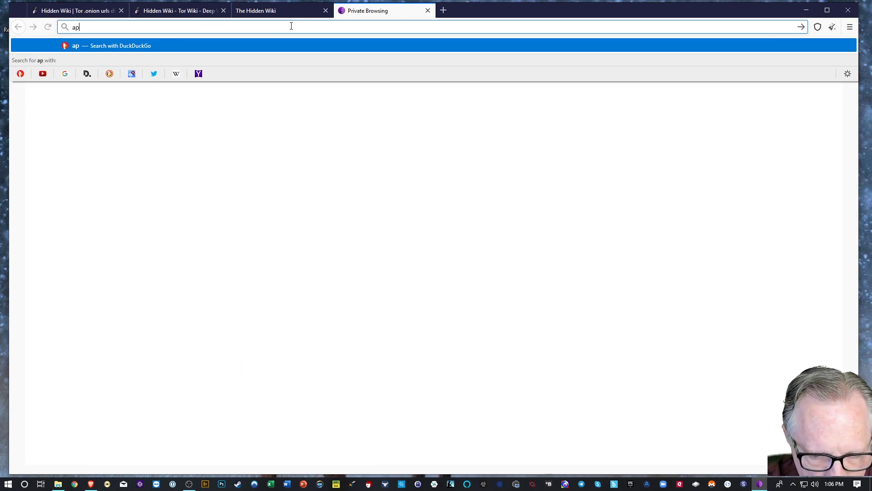
pyautogui.write('ple.com')
pyautogui.press('Return')
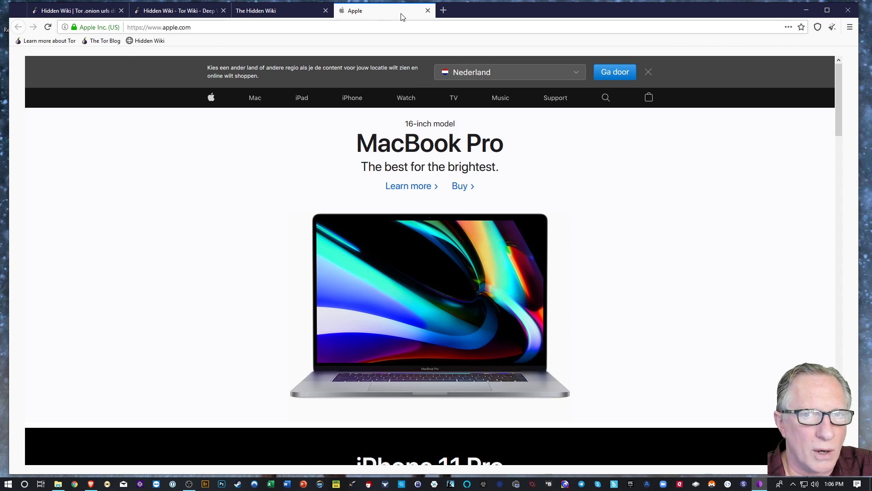
pyautogui.click(427, 11)
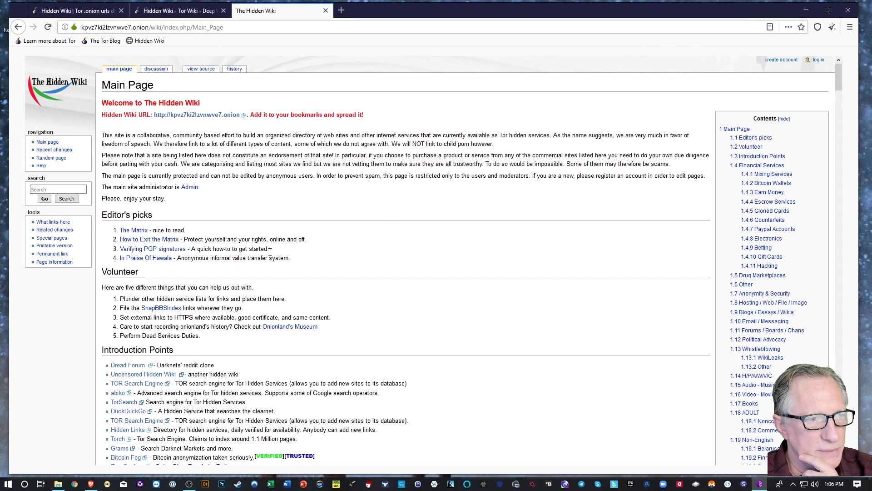
# - Copy The Hidden Wiki's kpvz7ki2lzvnwve7.onion address from the address bar
pyautogui.scroll(-2, 427, 257)
pyautogui.scroll(2, 427, 259)
pyautogui.rightClick(188, 29)
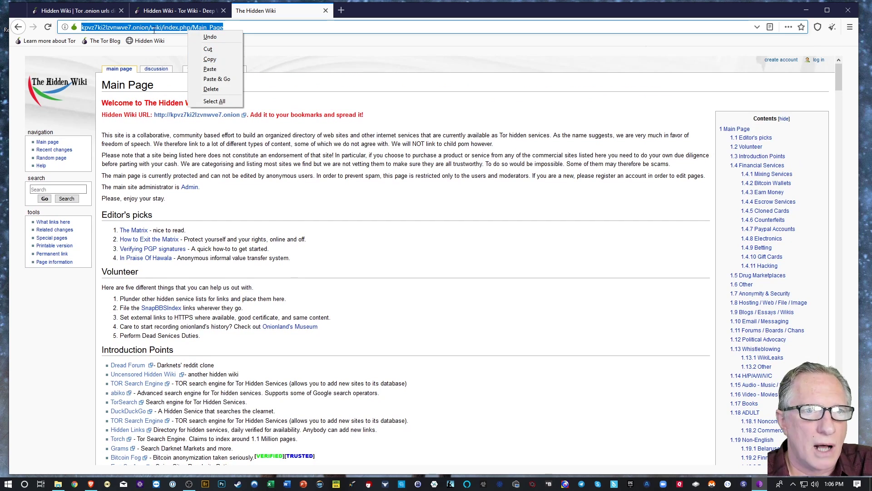
pyautogui.click(226, 65)
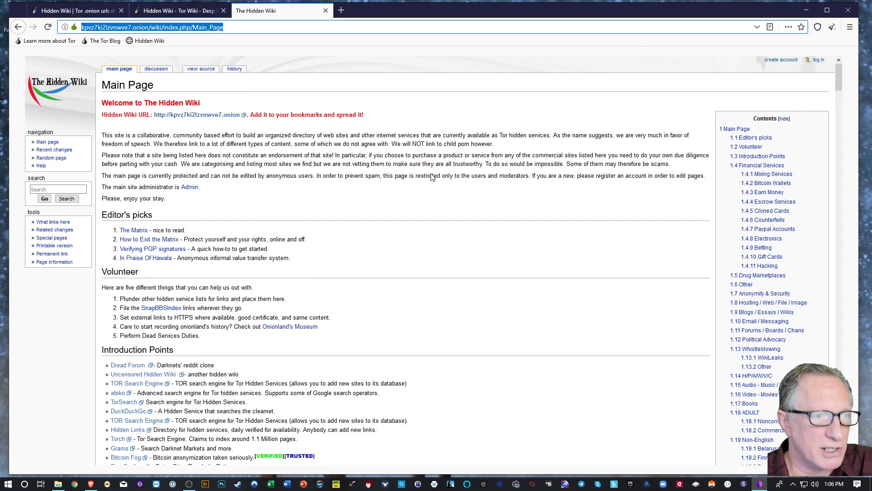